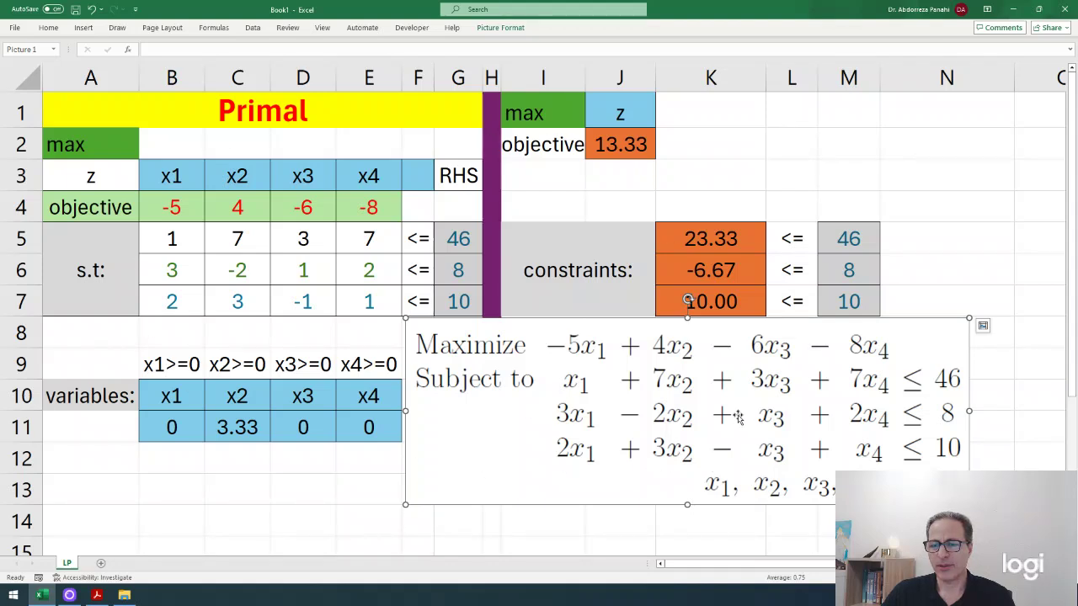
# Move the picture of the linear program slightly to the right, away from the variables table.
pyautogui.moveTo(646, 416)
pyautogui.mouseDown()
pyautogui.moveTo(616, 244)
pyautogui.moveTo(675, 431)
pyautogui.moveTo(651, 421)
pyautogui.mouseUp()
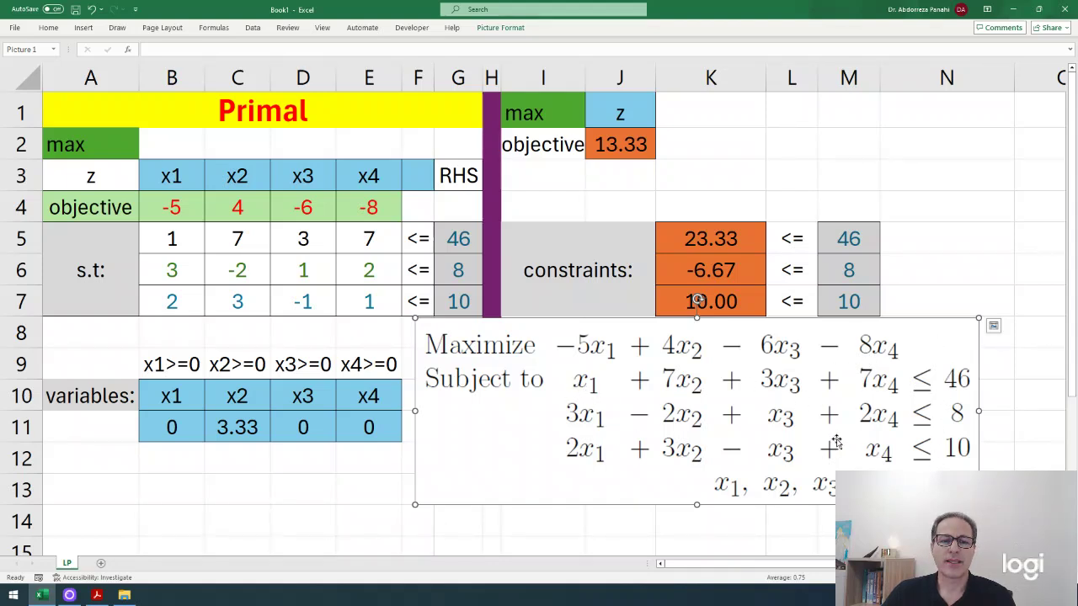
# Insert a blank column after the x4 column and extend the header row's variable labels with x5.
pyautogui.click(356, 78)
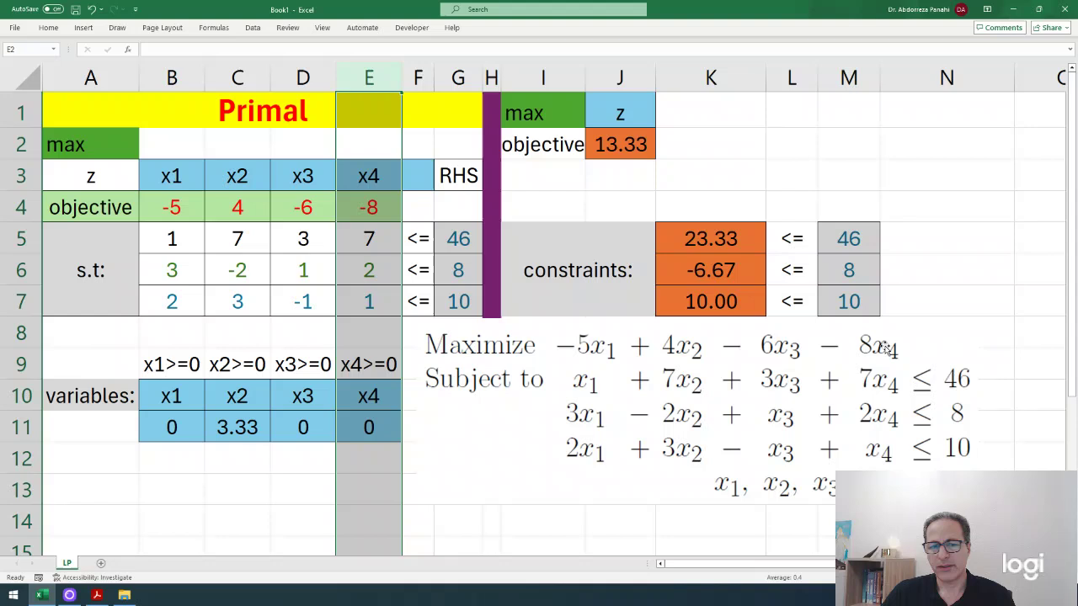
pyautogui.click(415, 77)
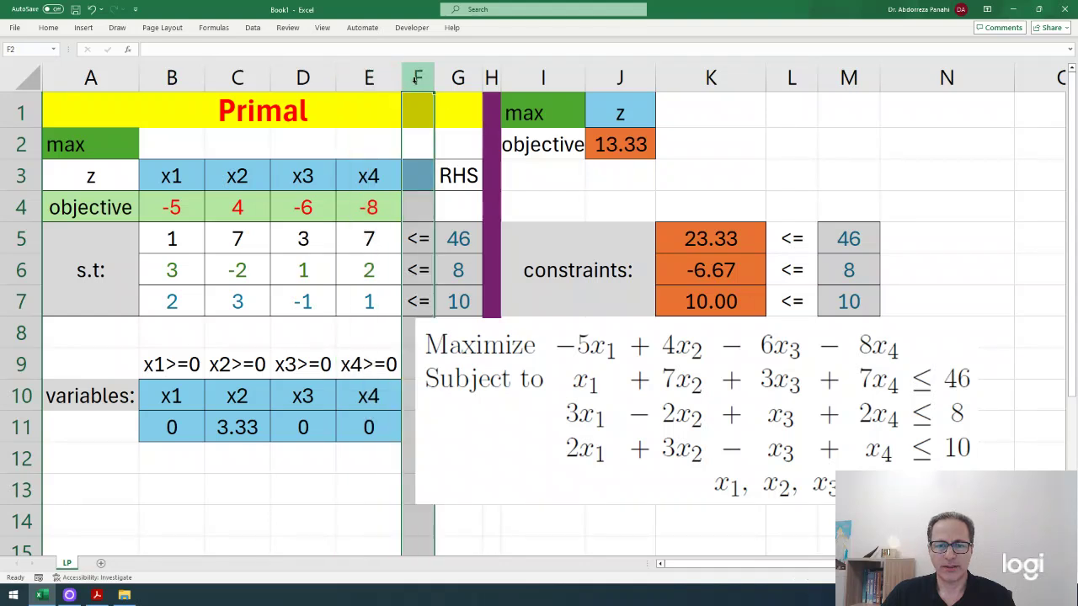
pyautogui.rightClick(415, 77)
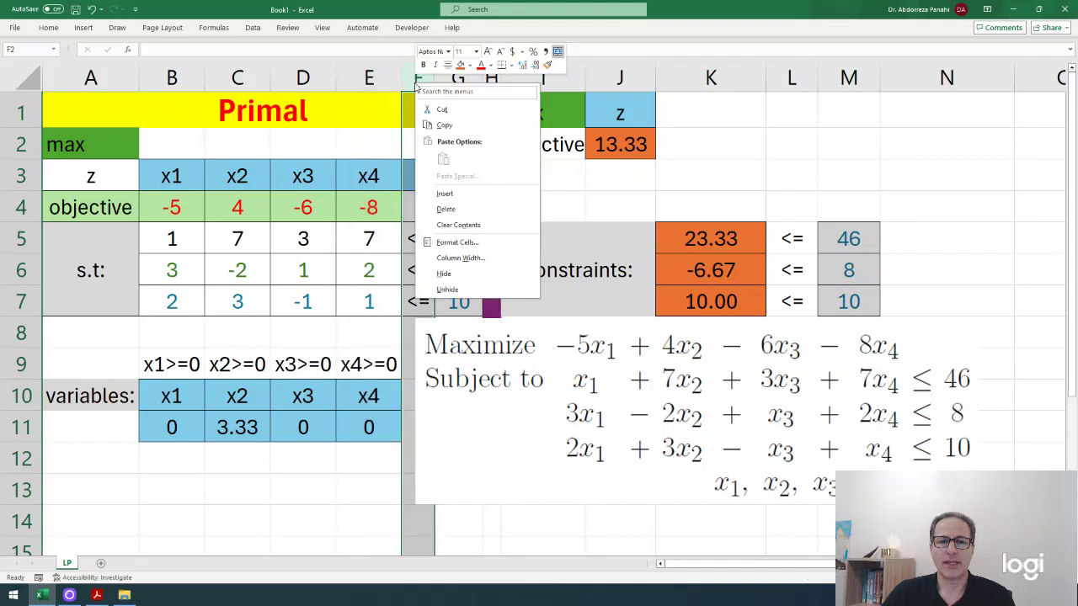
pyautogui.click(444, 197)
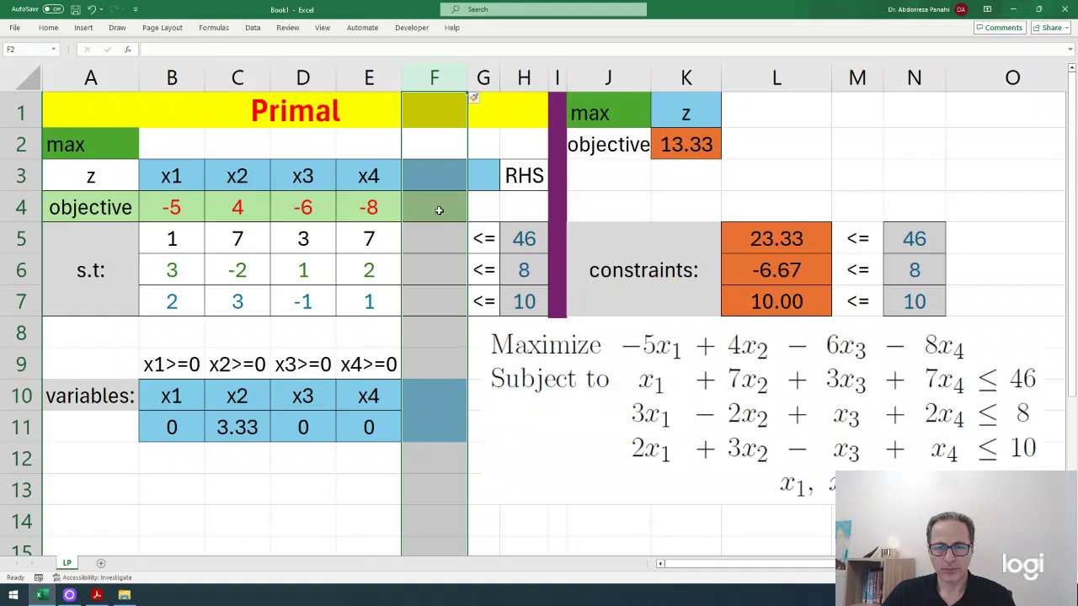
pyautogui.click(373, 177)
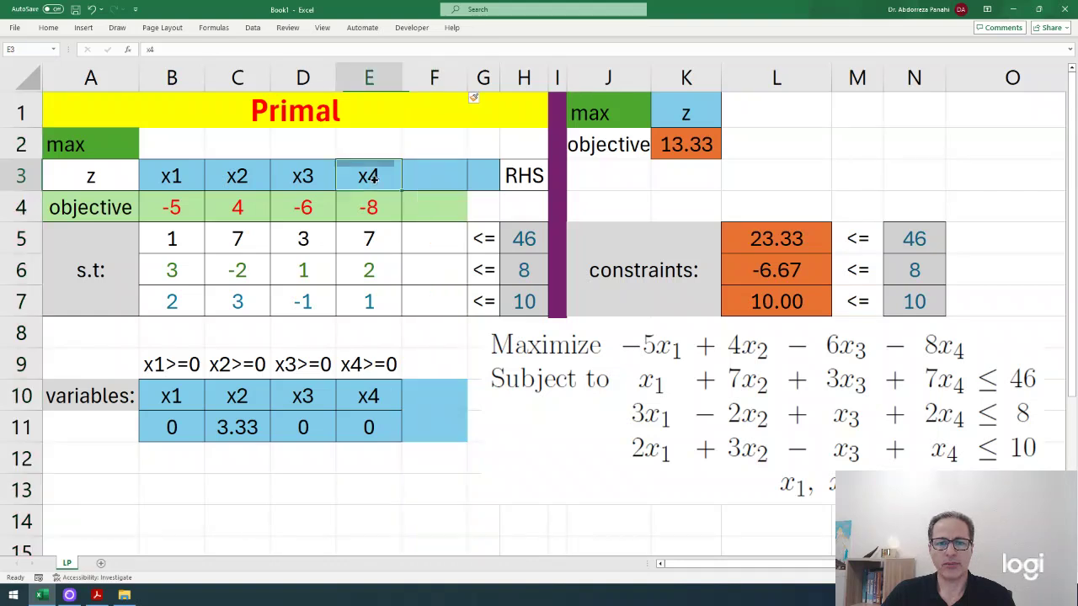
pyautogui.moveTo(402, 191); pyautogui.dragTo(451, 190)
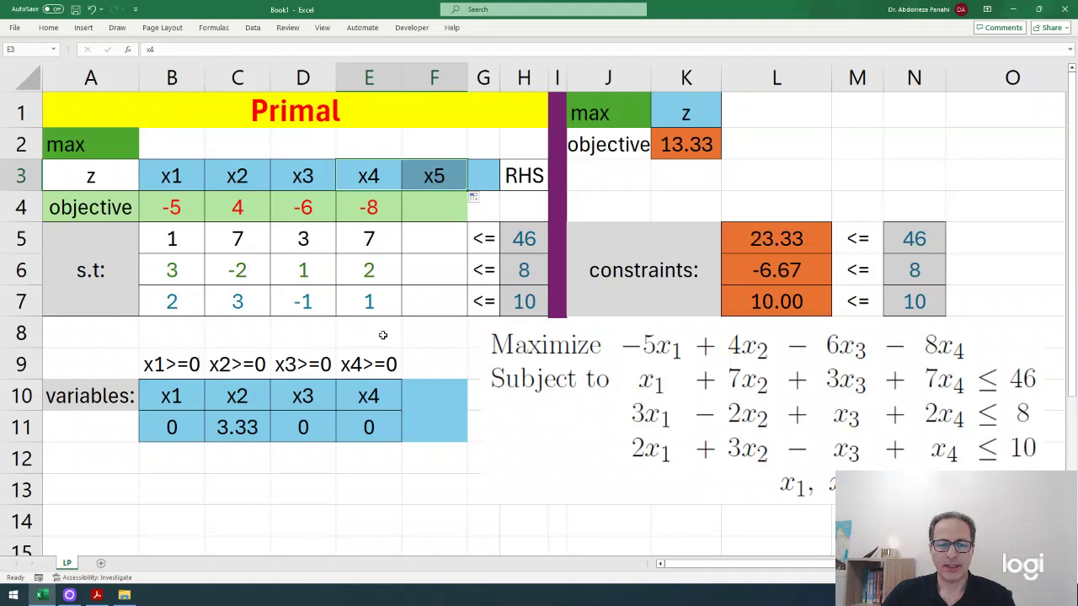
# Extend the variables table by one column to add x5, and set its value in F11 to 0.
pyautogui.click(378, 398)
pyautogui.doubleClick(378, 399)
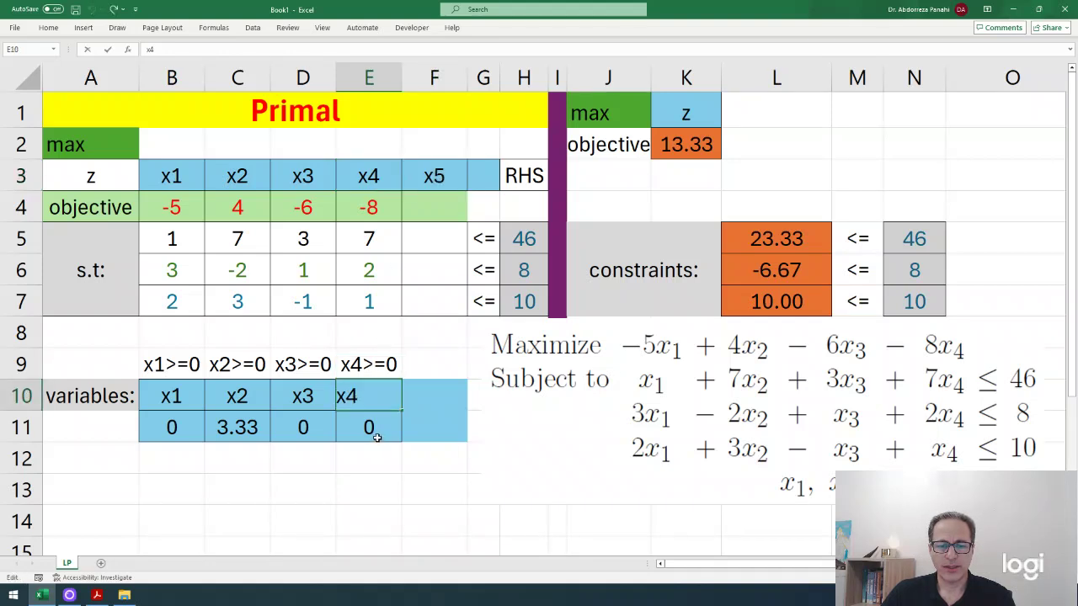
pyautogui.click(386, 450)
pyautogui.moveTo(381, 400); pyautogui.dragTo(466, 446)
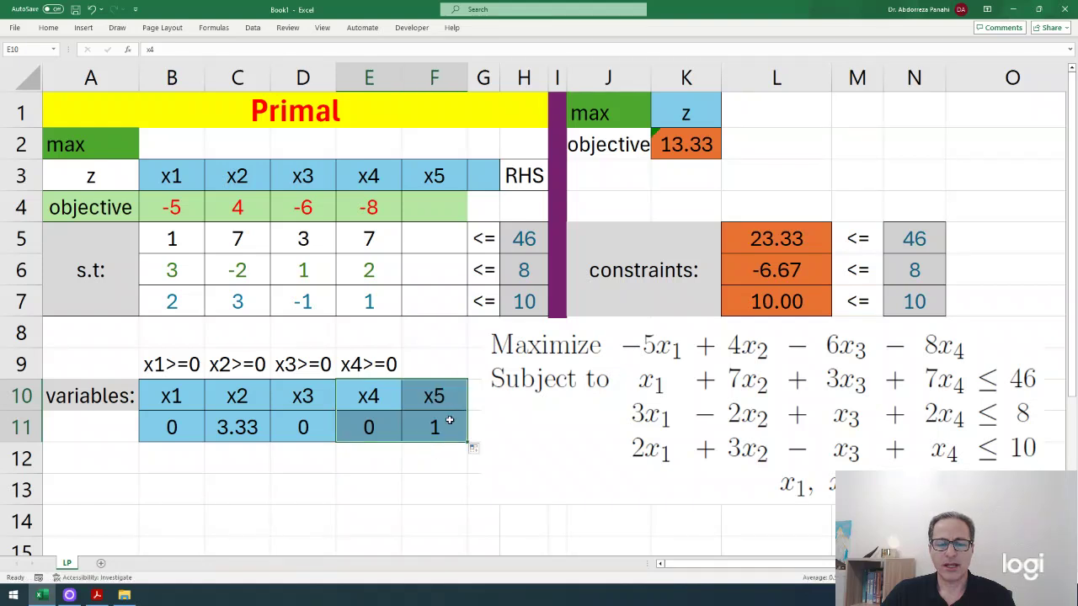
pyautogui.click(438, 425)
pyautogui.write('0')
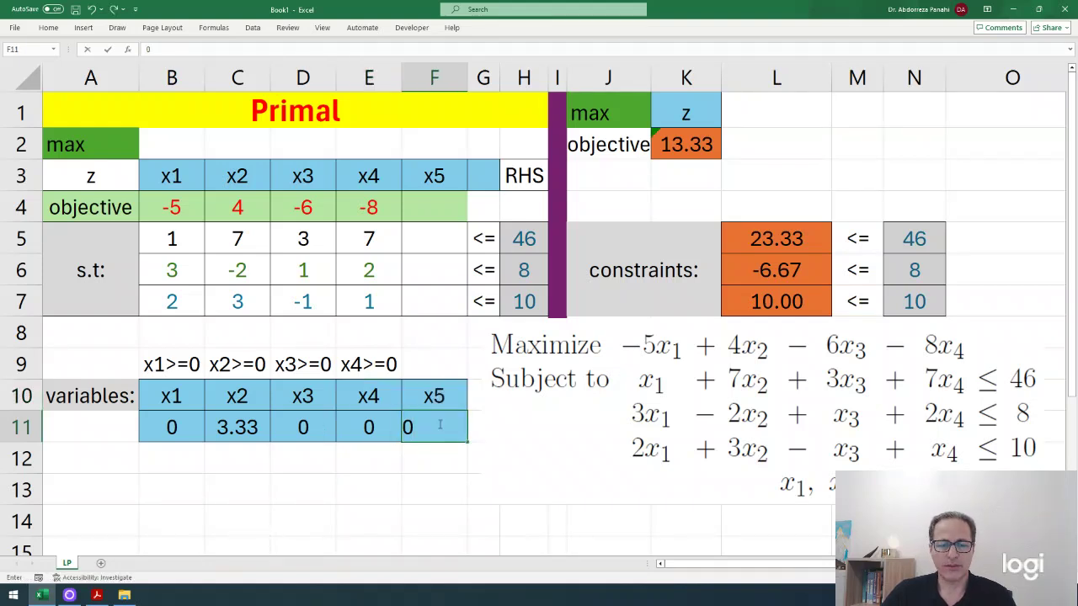
pyautogui.press('Return')
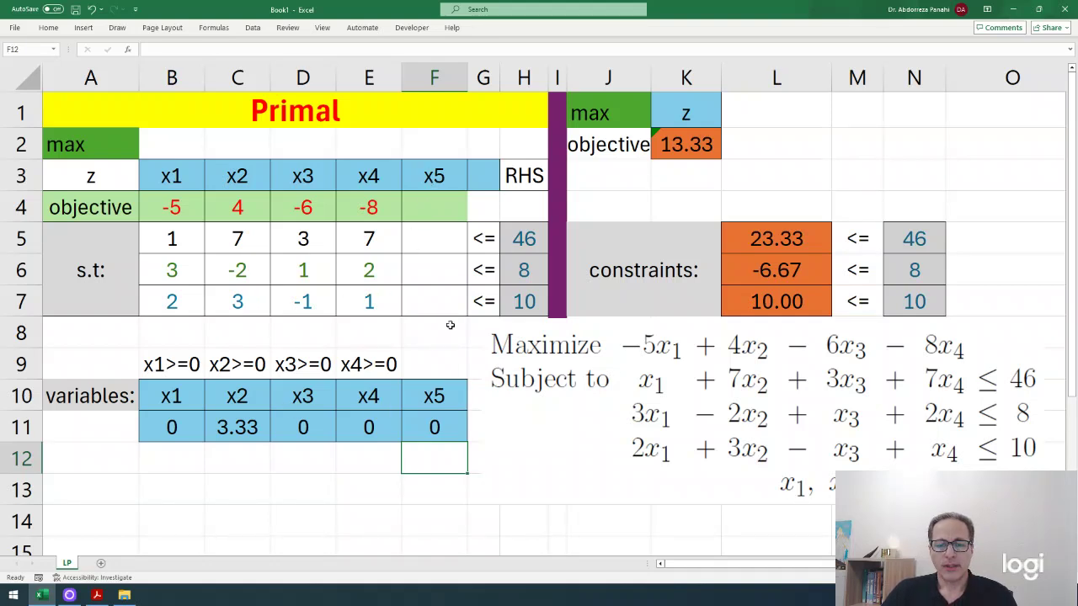
# Delete the added x5 column F.
pyautogui.click(431, 78)
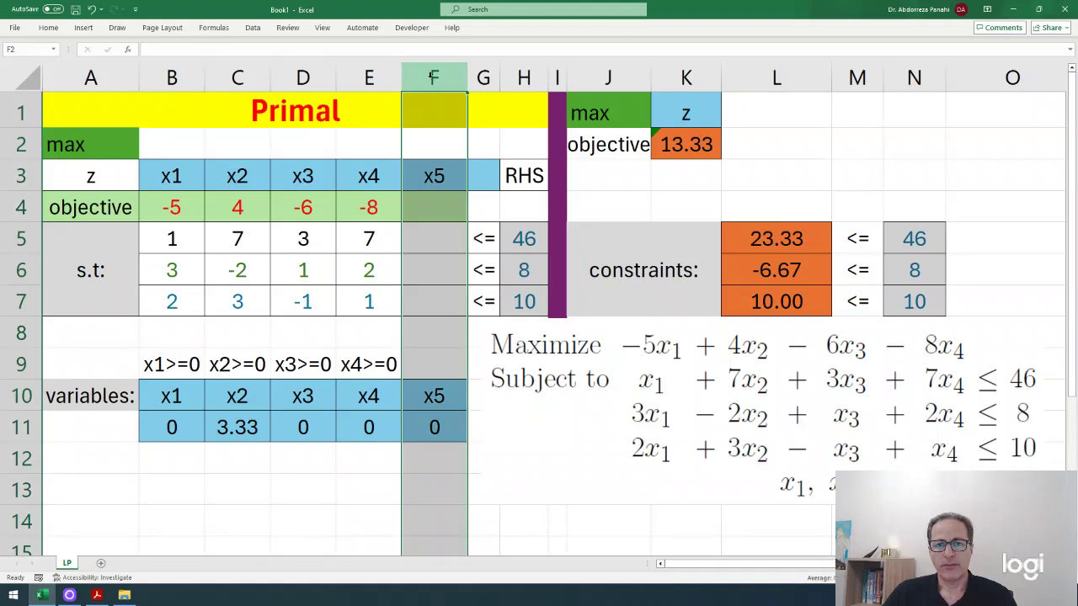
pyautogui.rightClick(431, 78)
pyautogui.click(461, 205)
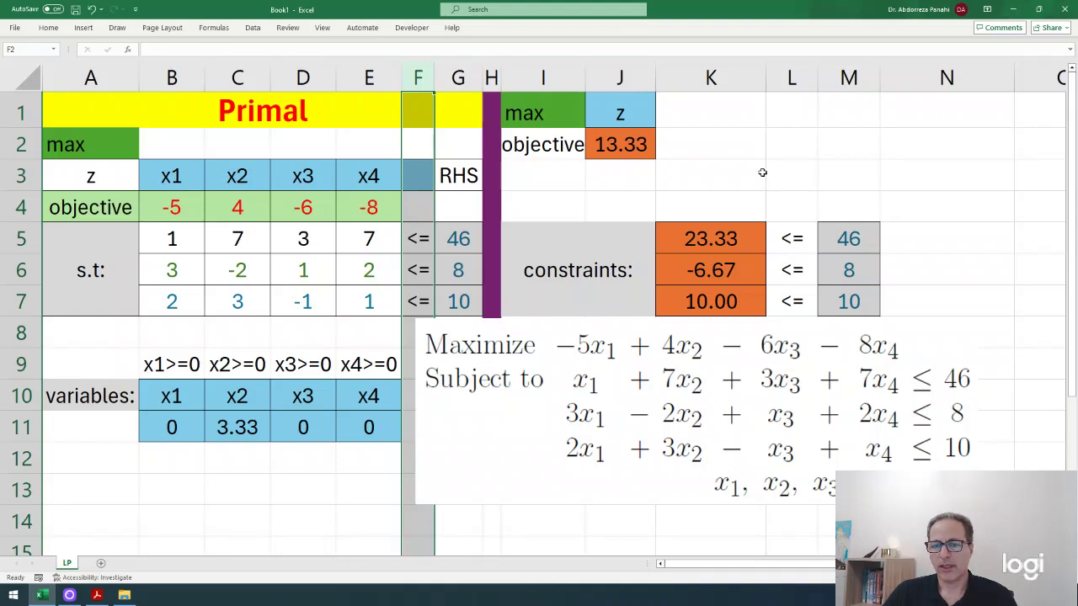
# Examine the formulas in the objective cell J2 and the constraint cells K5 to K7.
pyautogui.click(612, 144)
pyautogui.click(688, 226)
pyautogui.click(700, 272)
pyautogui.click(699, 291)
pyautogui.click(614, 147)
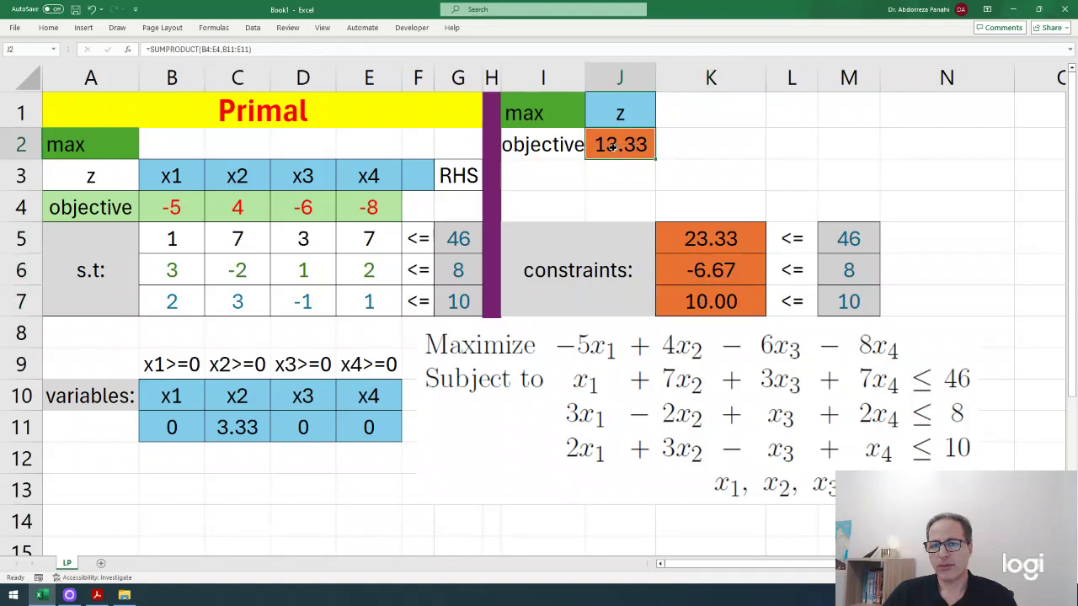
pyautogui.click(688, 238)
pyautogui.click(696, 271)
pyautogui.click(699, 295)
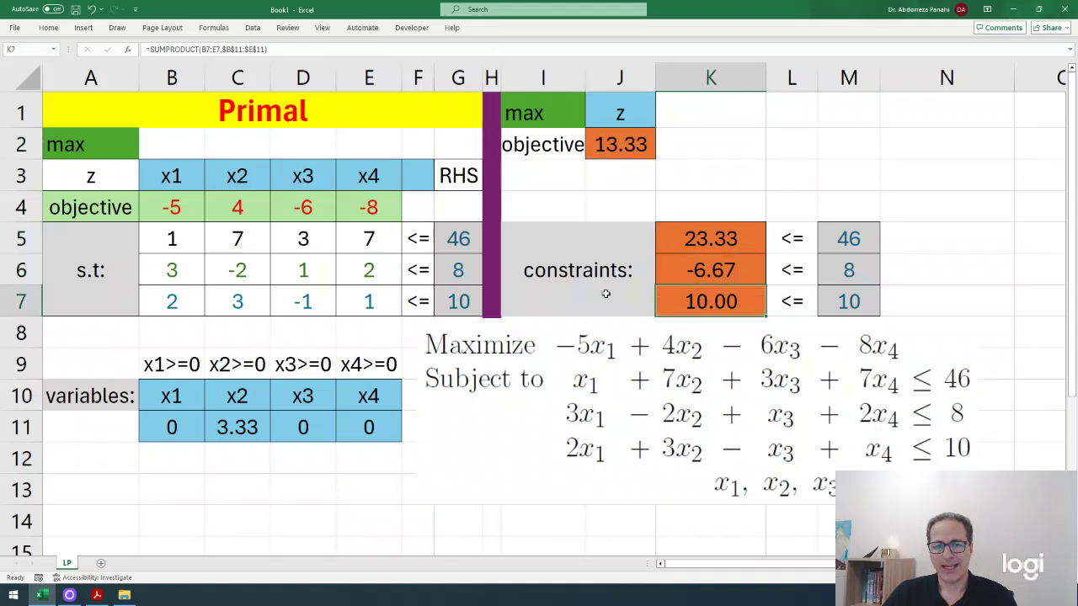
# Review the constraint coefficients in B5:E7, the objective coefficients in B4:E4 and the right-hand sides in G5:G7.
pyautogui.moveTo(181, 237); pyautogui.dragTo(353, 291)
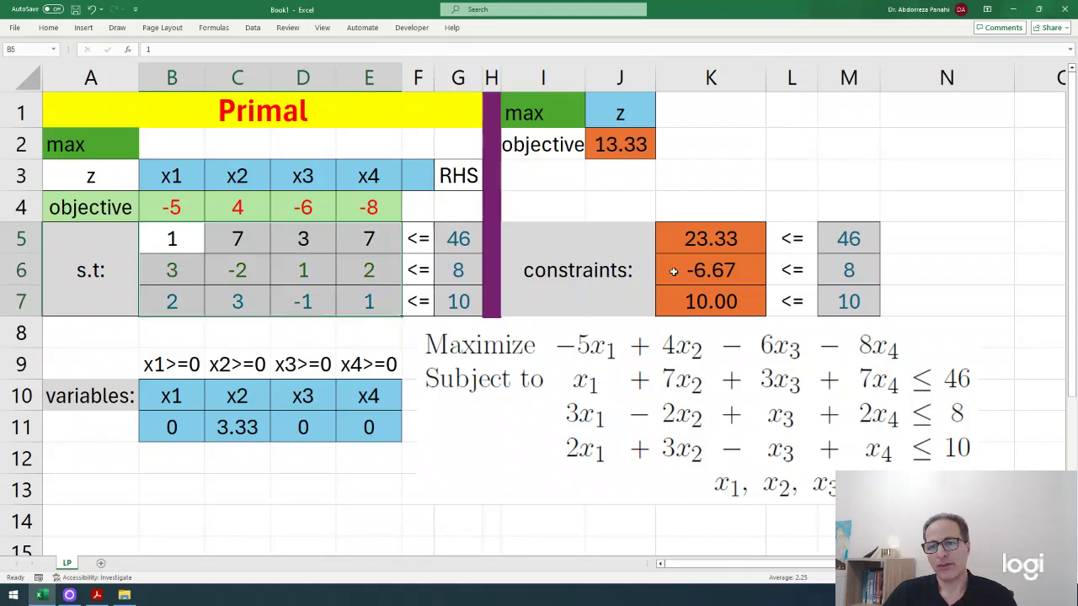
pyautogui.click(430, 442)
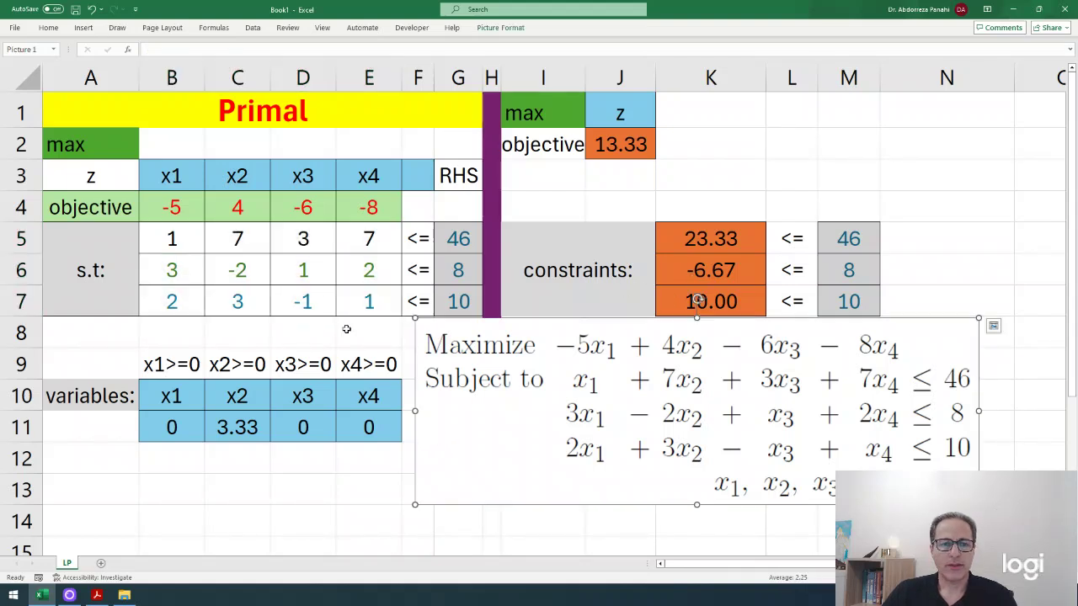
pyautogui.moveTo(181, 207); pyautogui.dragTo(371, 207)
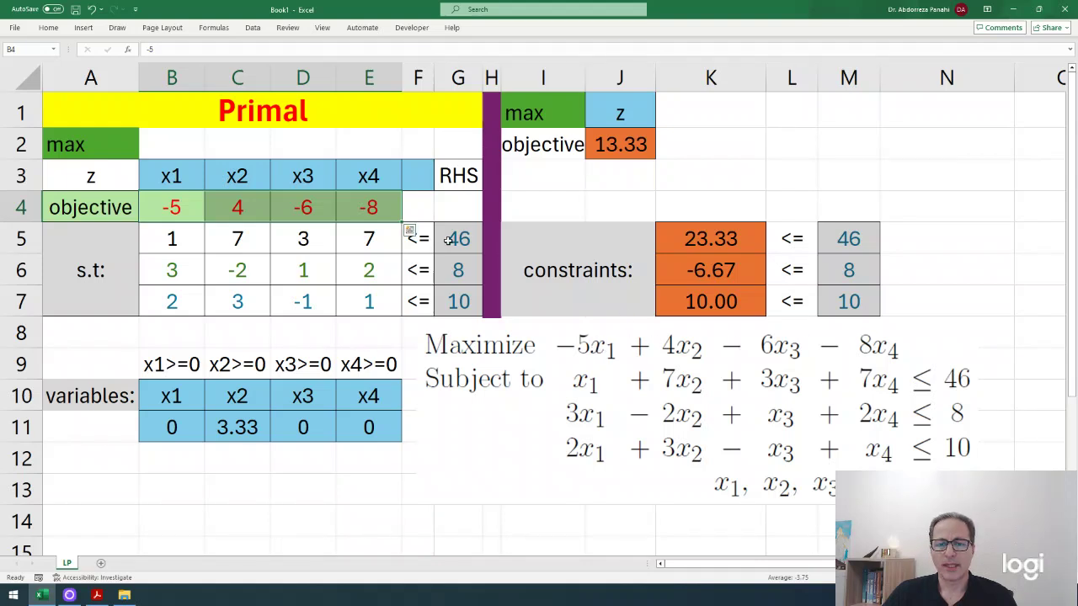
pyautogui.moveTo(454, 239); pyautogui.dragTo(451, 300)
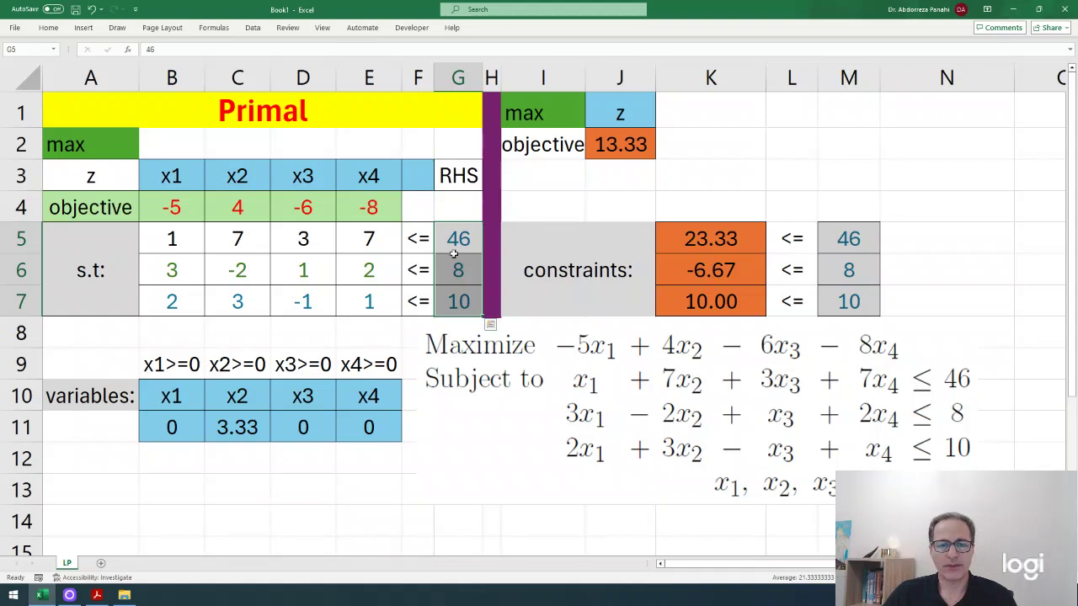
pyautogui.moveTo(170, 242); pyautogui.dragTo(350, 297)
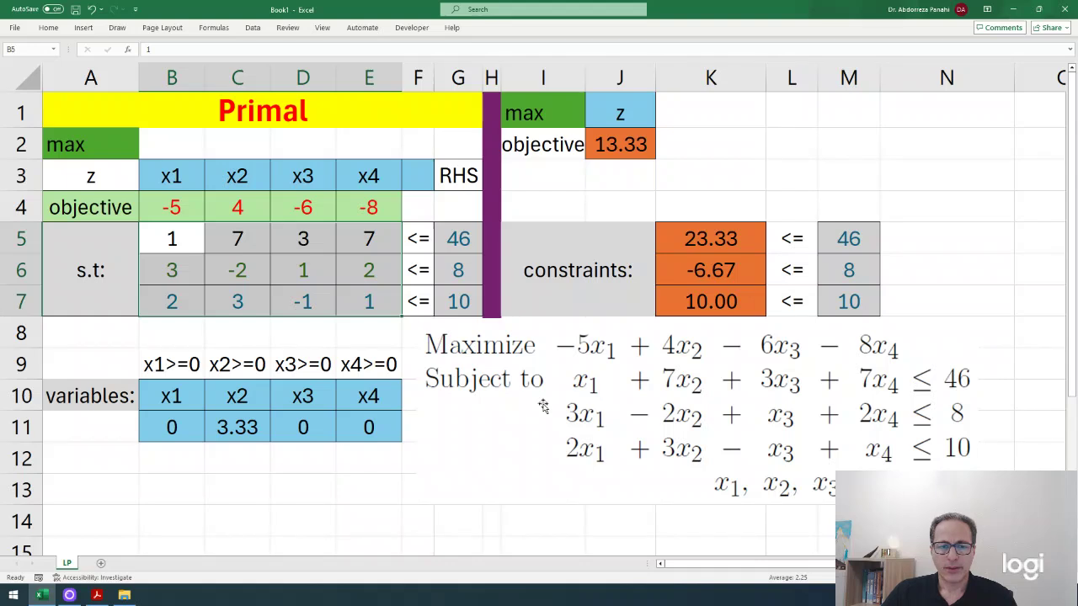
# Insert a blank row above the last constraint, row 7, for an additional constraint.
pyautogui.click(18, 301)
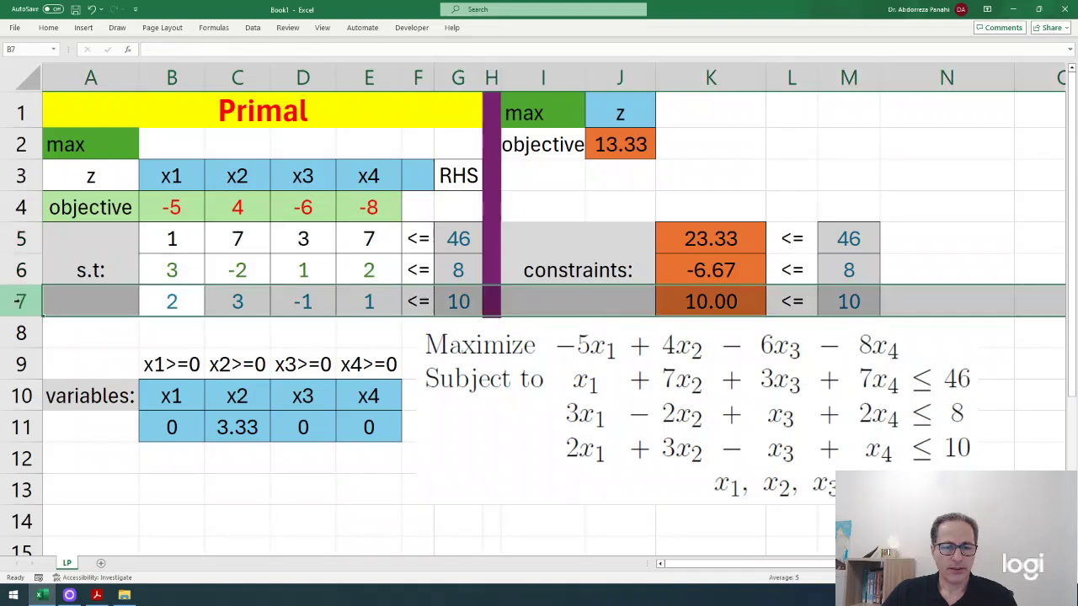
pyautogui.rightClick(19, 301)
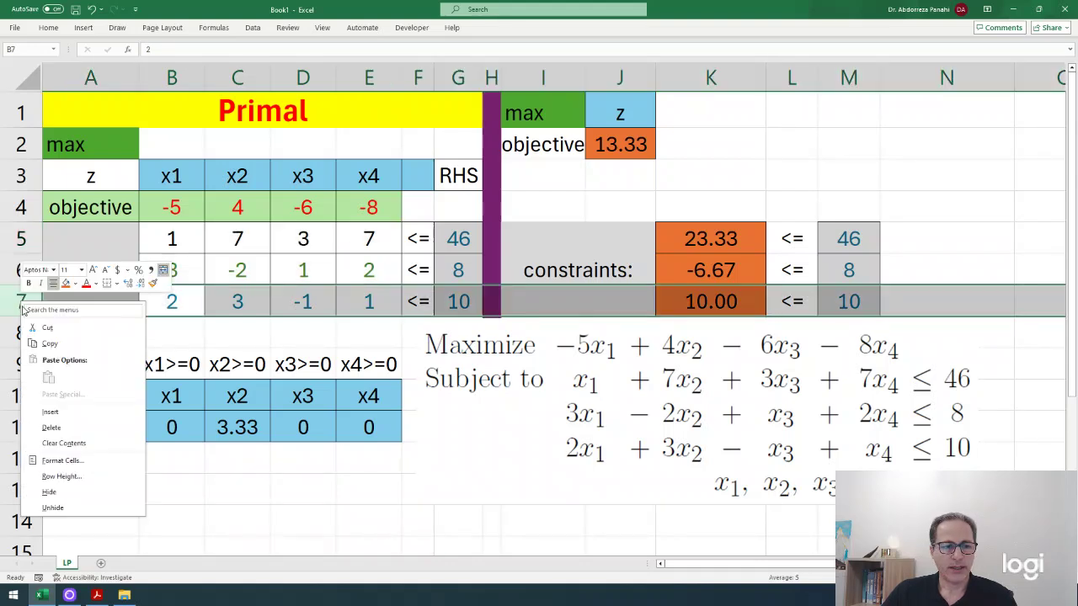
pyautogui.click(56, 411)
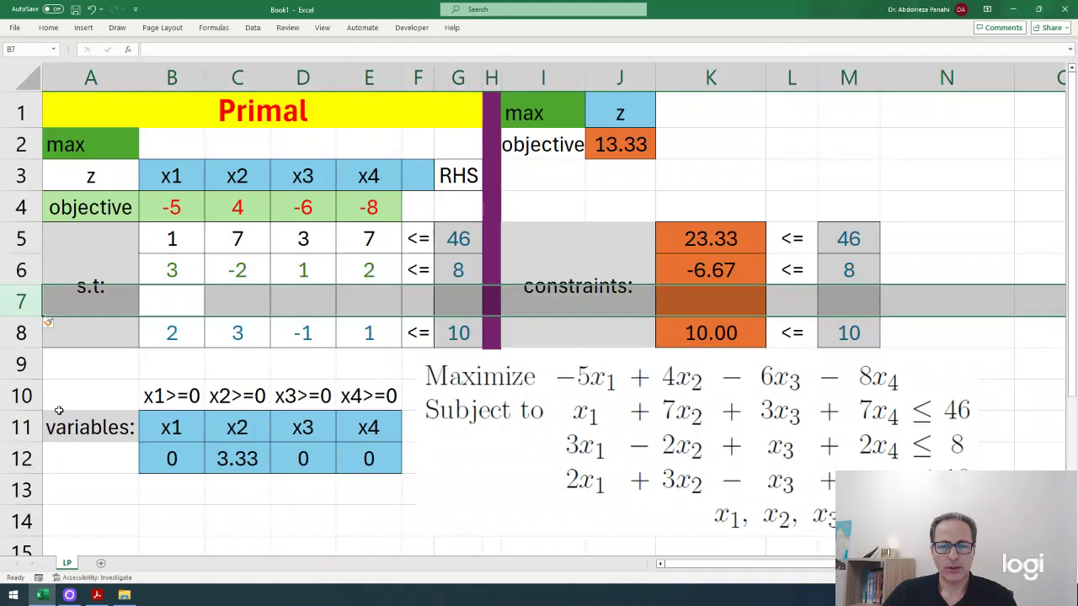
pyautogui.rightClick(22, 303)
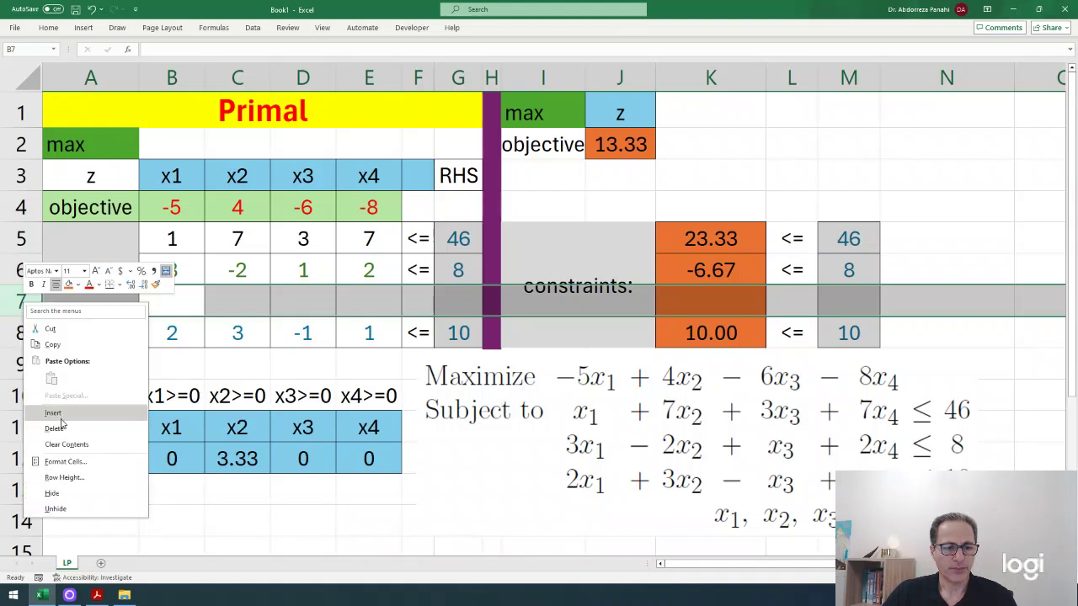
pyautogui.press('Escape')
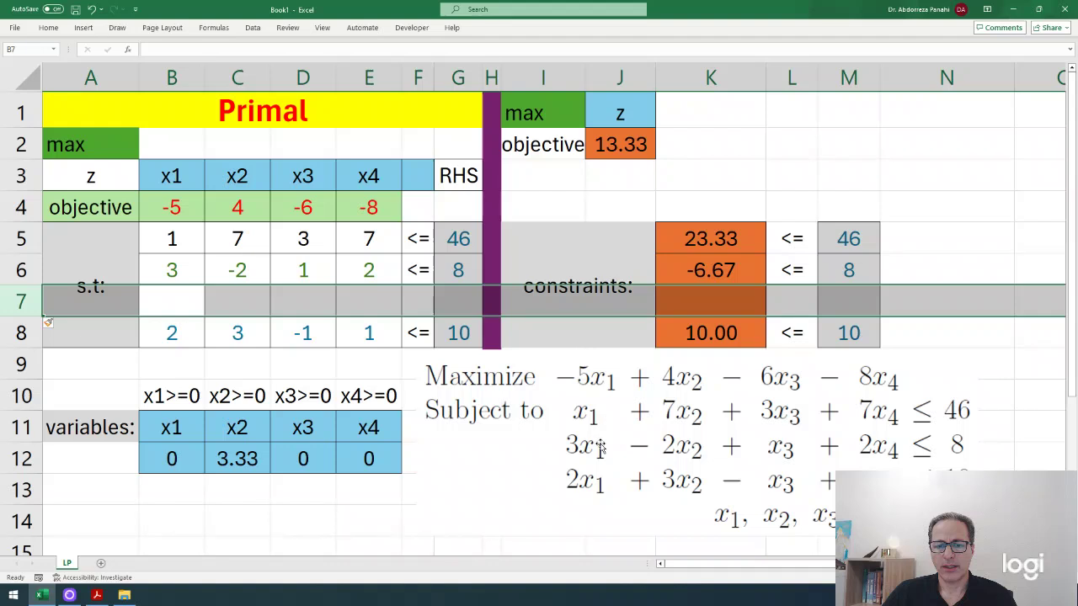
pyautogui.click(331, 512)
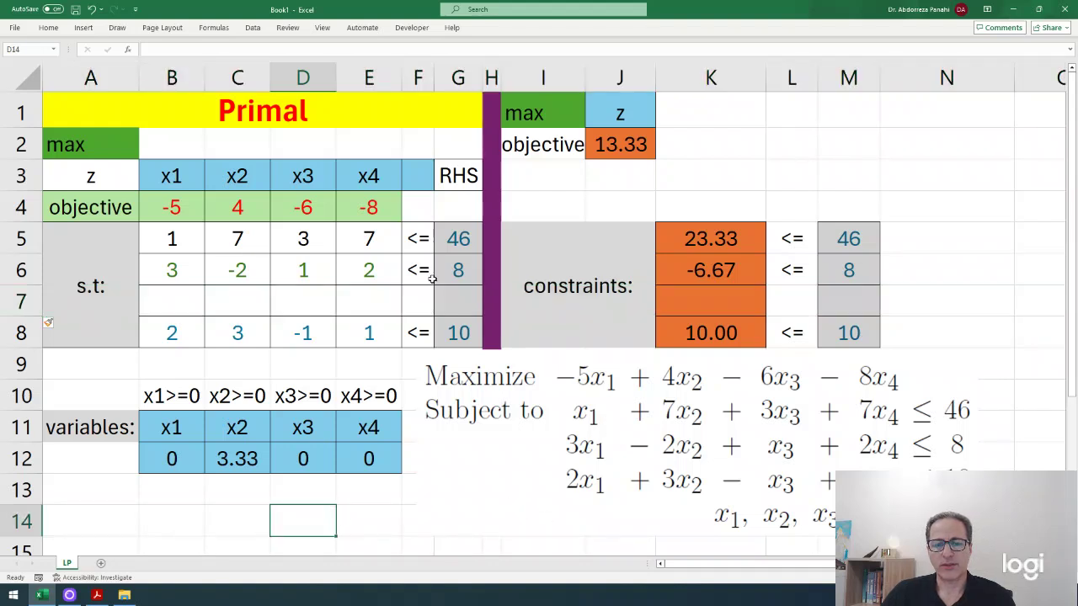
# Fill the <= sign from row 6 down into F7, leaving the right-hand side cell G7 empty.
pyautogui.moveTo(413, 269); pyautogui.dragTo(455, 270)
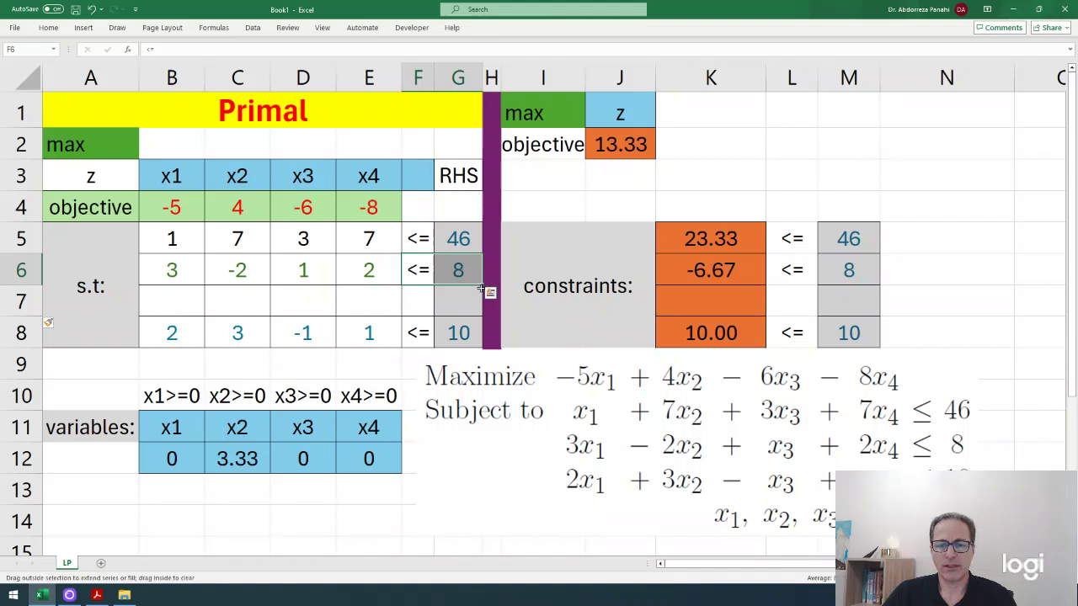
pyautogui.moveTo(485, 287); pyautogui.dragTo(484, 318)
pyautogui.click(471, 301)
pyautogui.press('Delete')
# Fill the constraint formula, inequality sign and right-hand side link from K6:M6 down into row 7.
pyautogui.moveTo(699, 272); pyautogui.dragTo(834, 276)
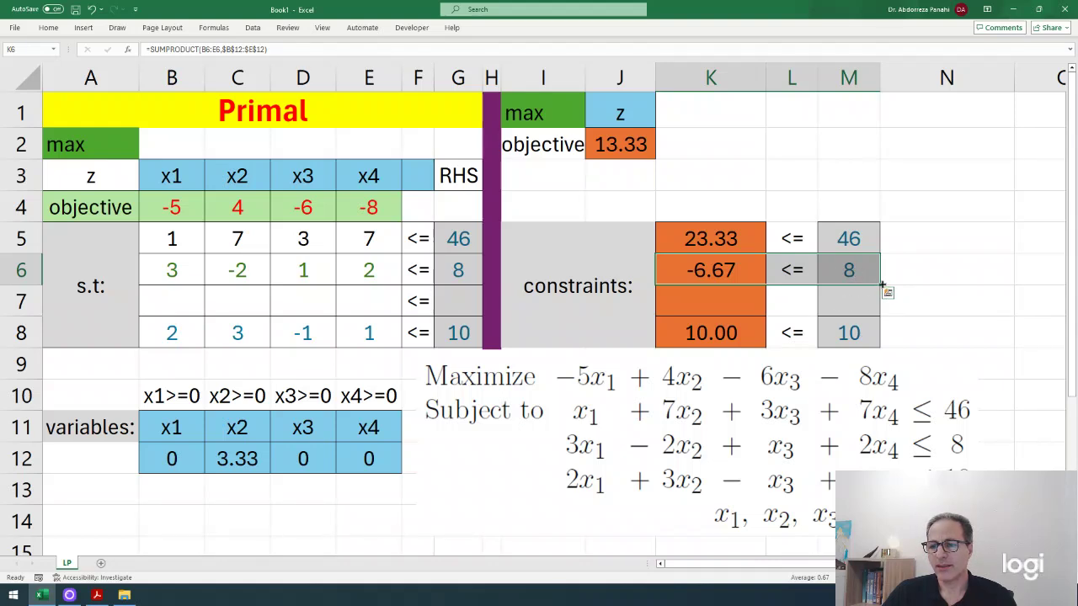
pyautogui.moveTo(881, 286); pyautogui.dragTo(881, 316)
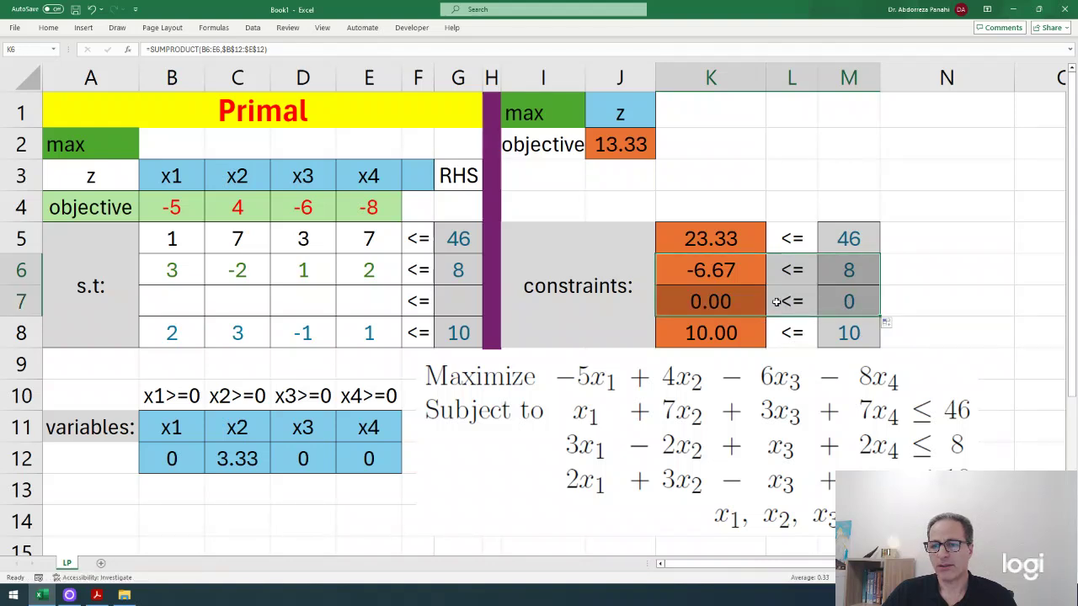
pyautogui.click(855, 302)
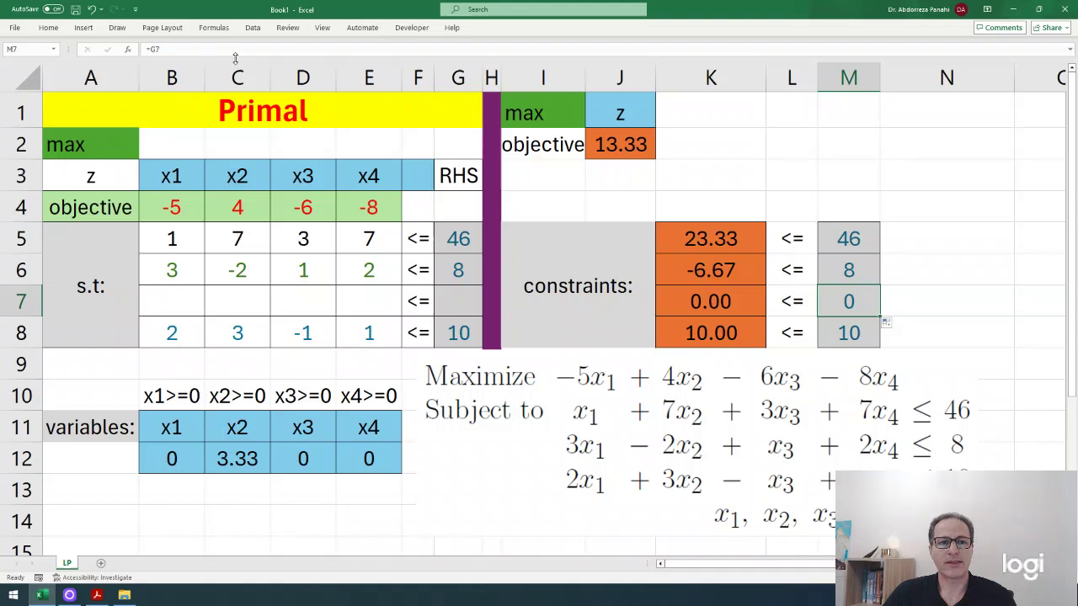
# Enter 15 as the right-hand side of the new constraint in G7.
pyautogui.click(457, 301)
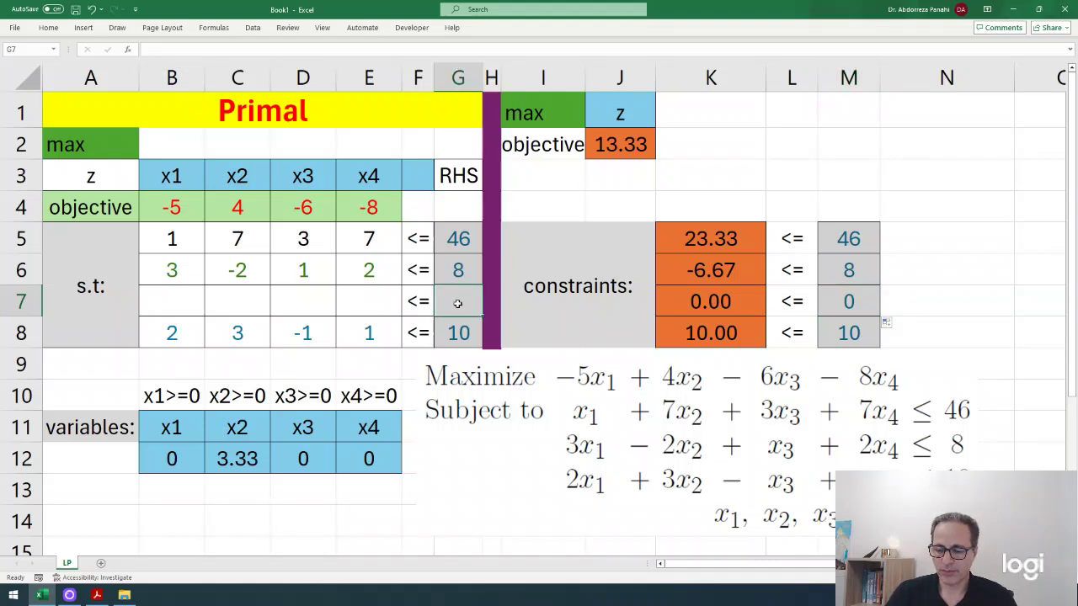
pyautogui.write('15')
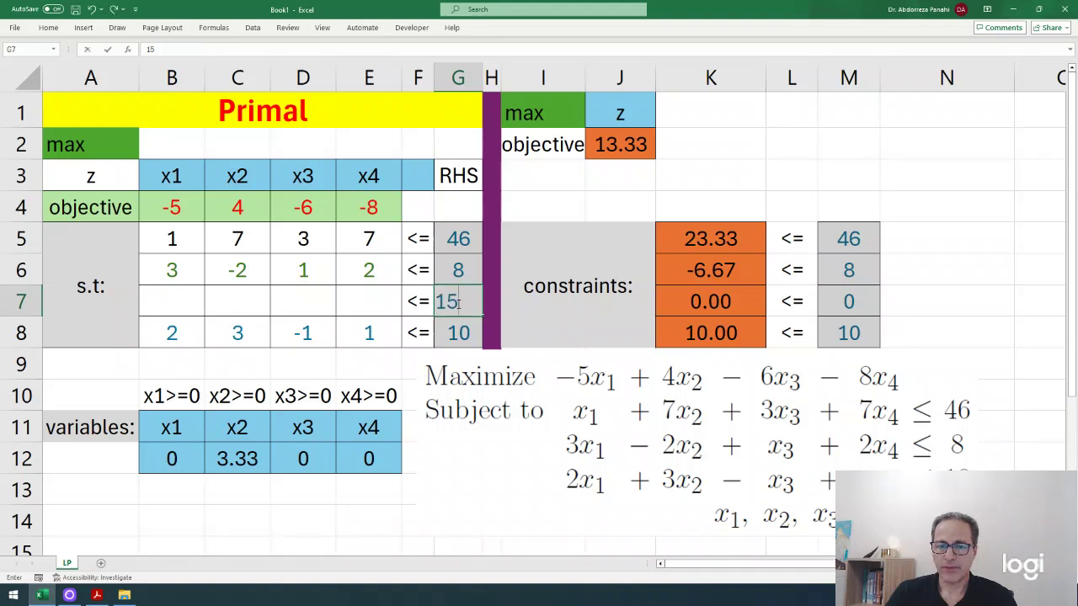
pyautogui.press('Return')
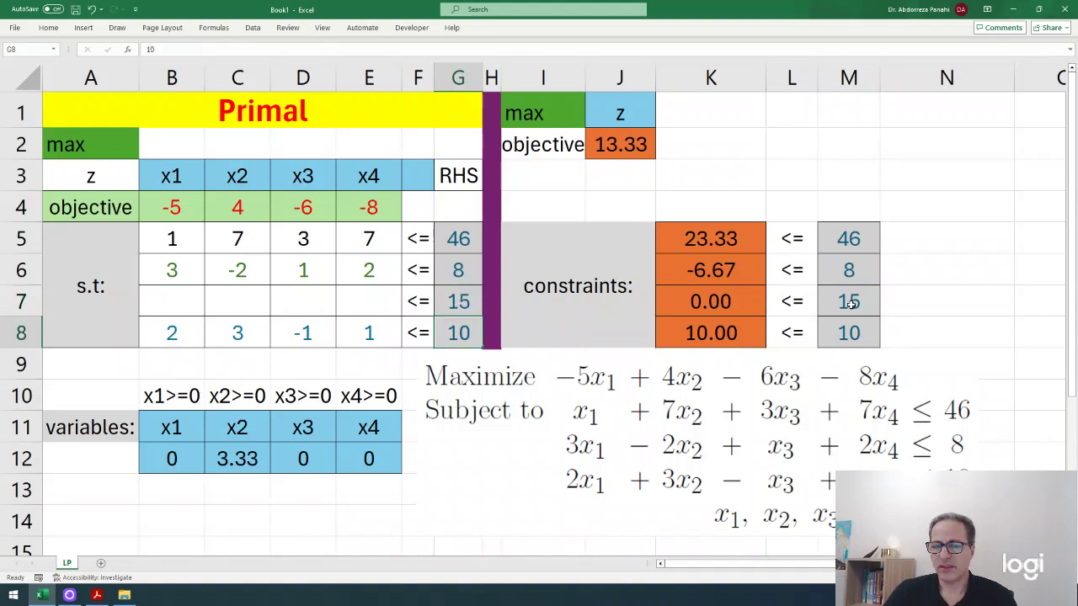
# Examine the new constraint's formula in K7 and the coefficient cells B7:E7 that it refers to.
pyautogui.click(712, 304)
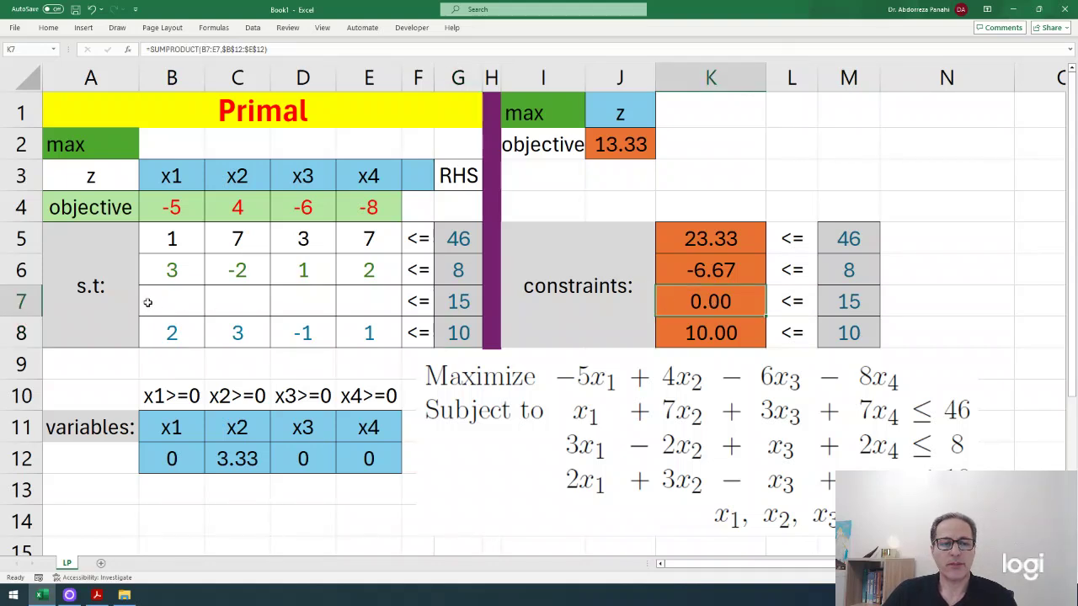
pyautogui.click(194, 303)
pyautogui.moveTo(193, 303); pyautogui.dragTo(338, 304)
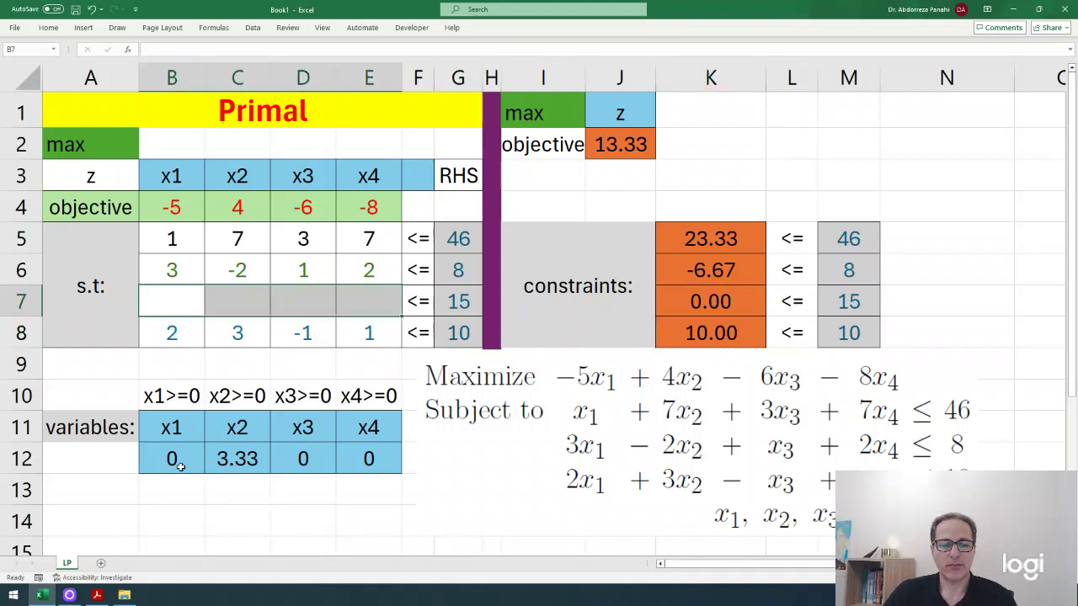
# Enter 3 as the x2 coefficient of the new constraint in C7.
pyautogui.moveTo(165, 459); pyautogui.dragTo(351, 459)
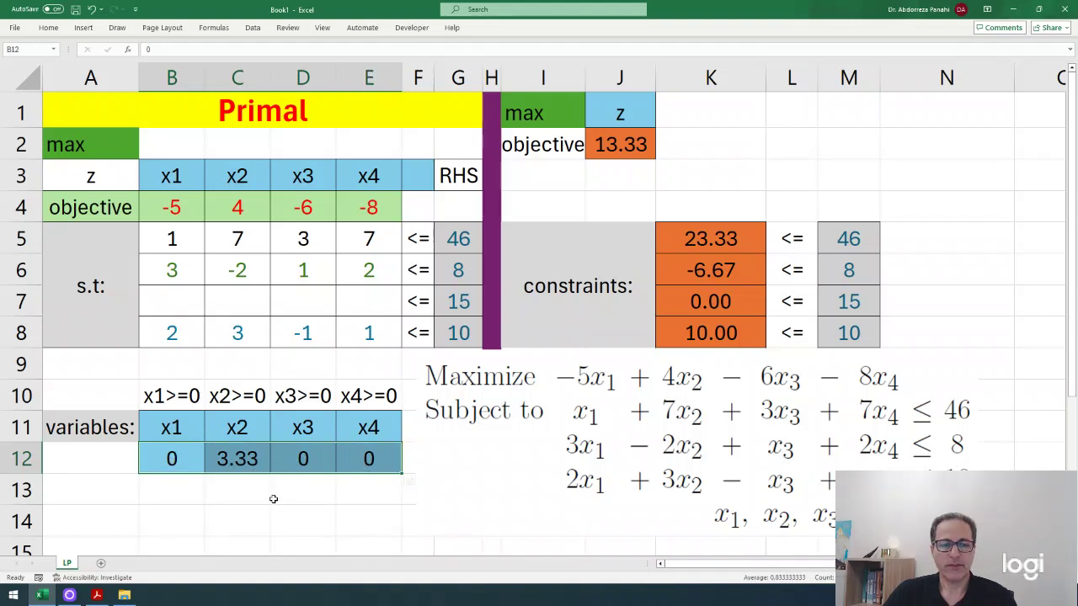
pyautogui.click(231, 305)
pyautogui.write('3')
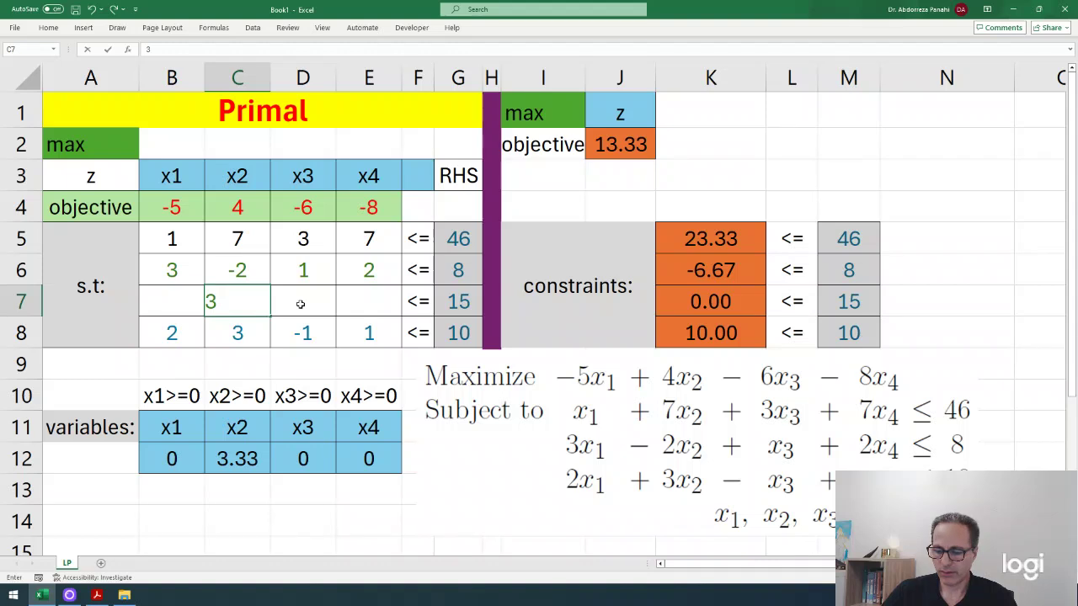
pyautogui.press('Return')
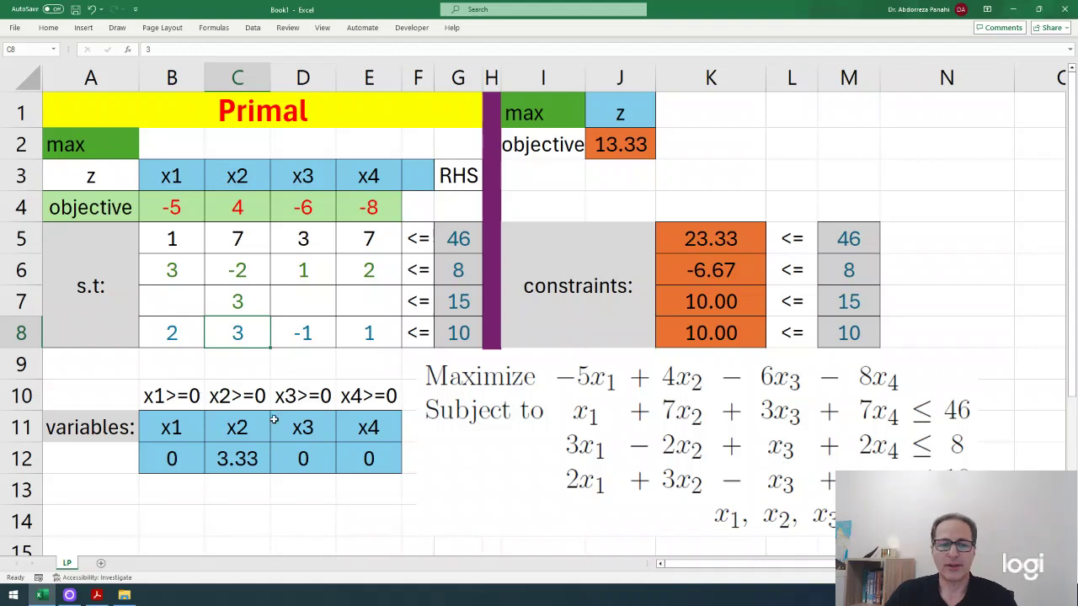
# Delete the added constraint row 7 from the worksheet.
pyautogui.click(15, 300)
pyautogui.rightClick(17, 301)
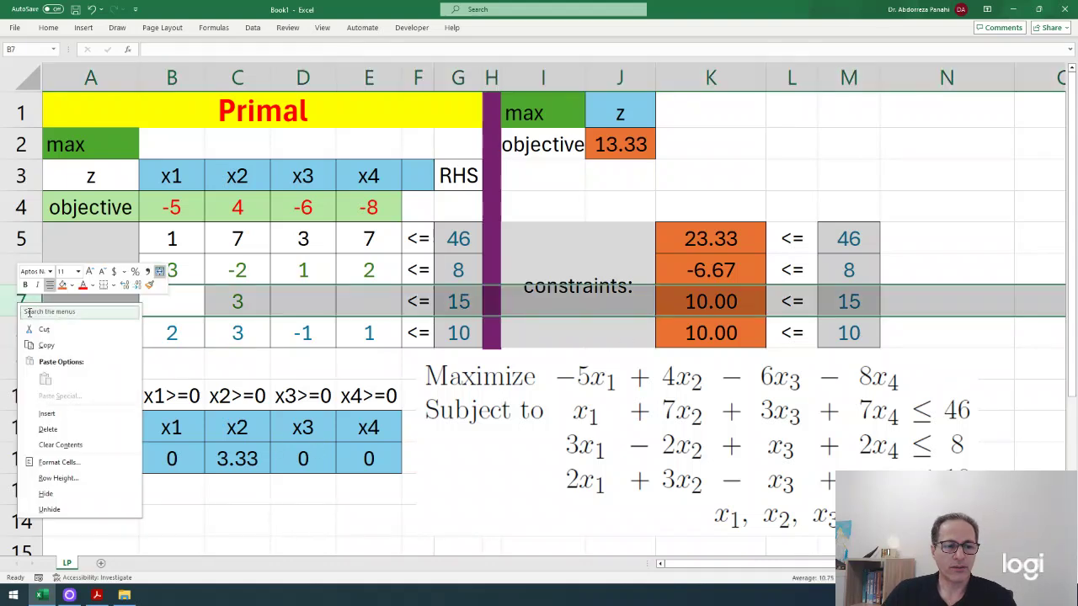
pyautogui.click(52, 428)
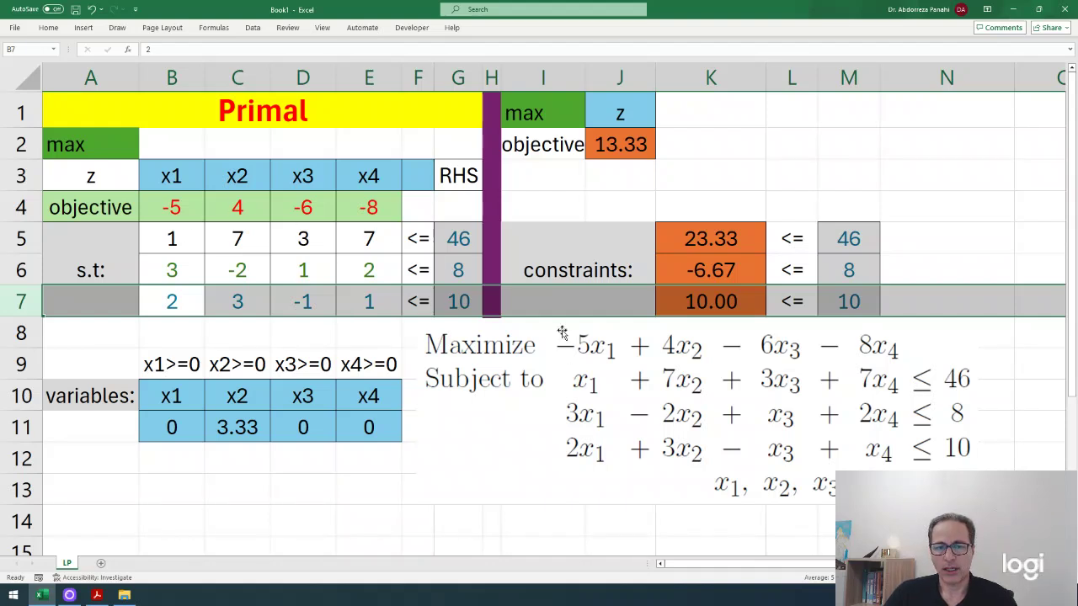
# Move the model picture up beside the Primal table and clear the coefficients B4:E7, right-hand sides G5:G7 and variable values B11:E11.
pyautogui.moveTo(678, 436); pyautogui.dragTo(735, 202)
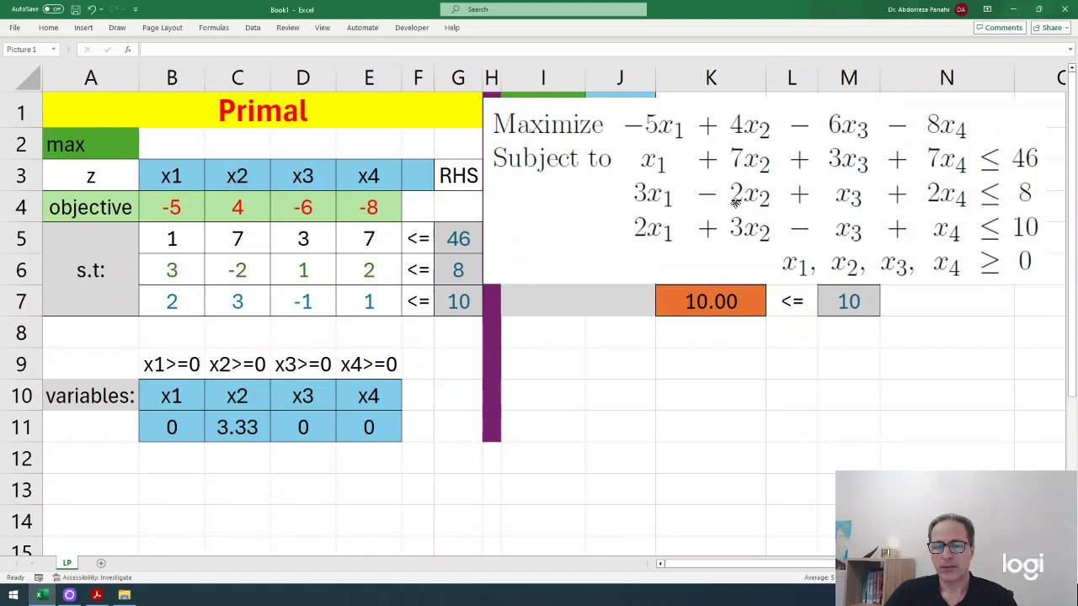
pyautogui.click(735, 202)
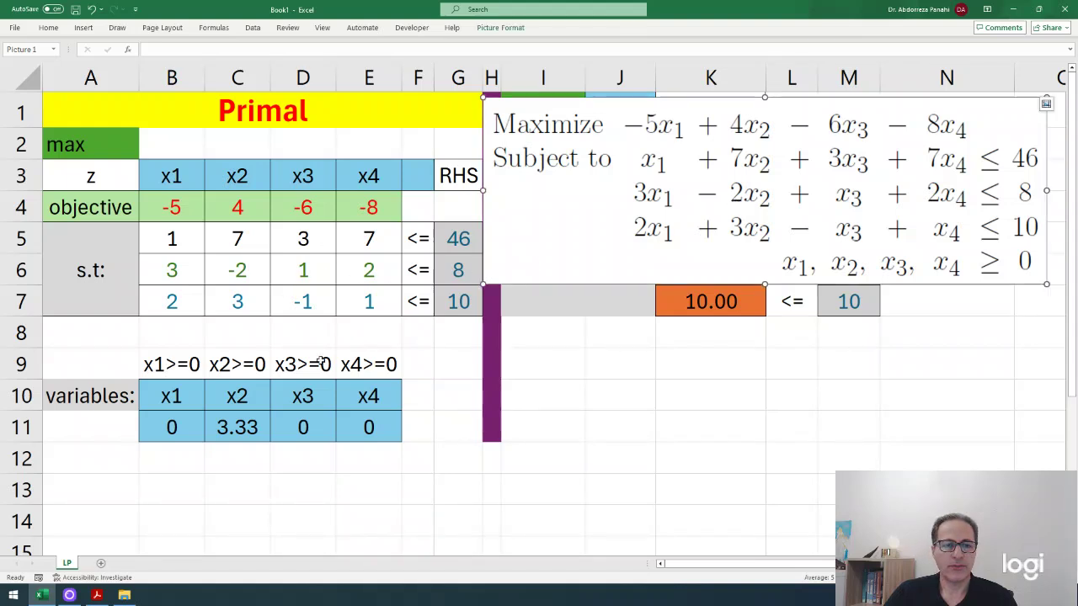
pyautogui.moveTo(168, 210); pyautogui.dragTo(348, 296)
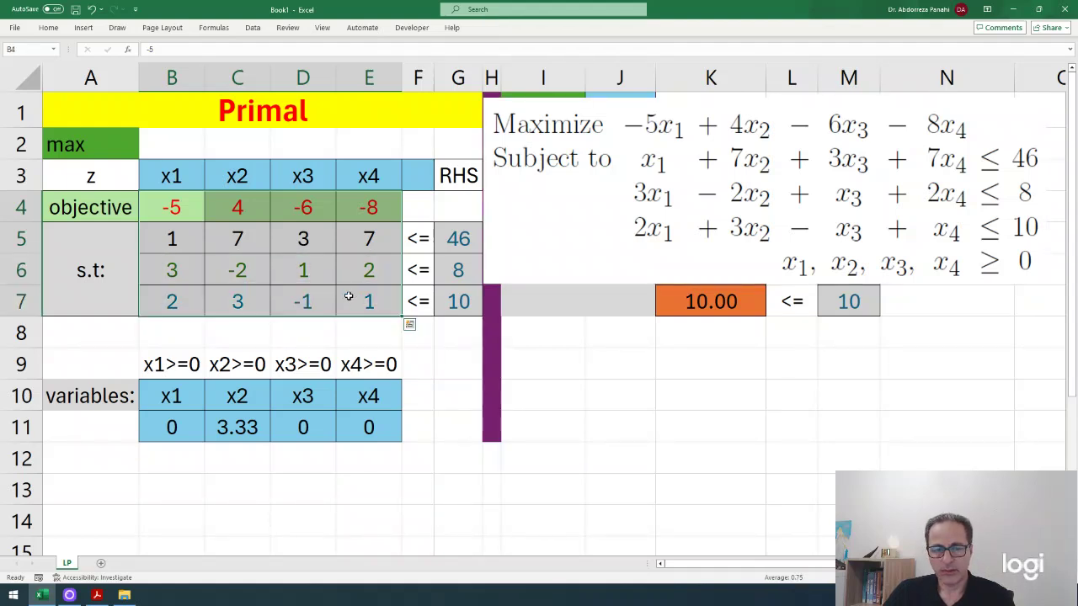
pyautogui.press('Delete')
pyautogui.moveTo(449, 239); pyautogui.dragTo(451, 295)
pyautogui.press('Delete')
pyautogui.moveTo(362, 421); pyautogui.dragTo(191, 427)
pyautogui.press('Delete')
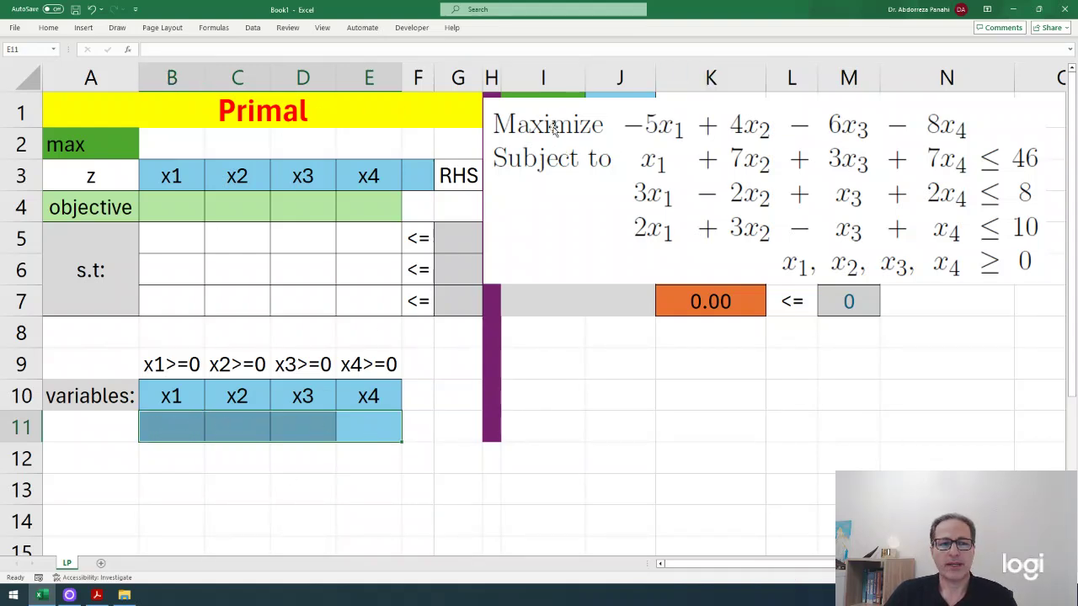
# Enter the objective coefficients -5, 4, -6 and -8 for x1 to x4 in B4:E4.
pyautogui.click(89, 144)
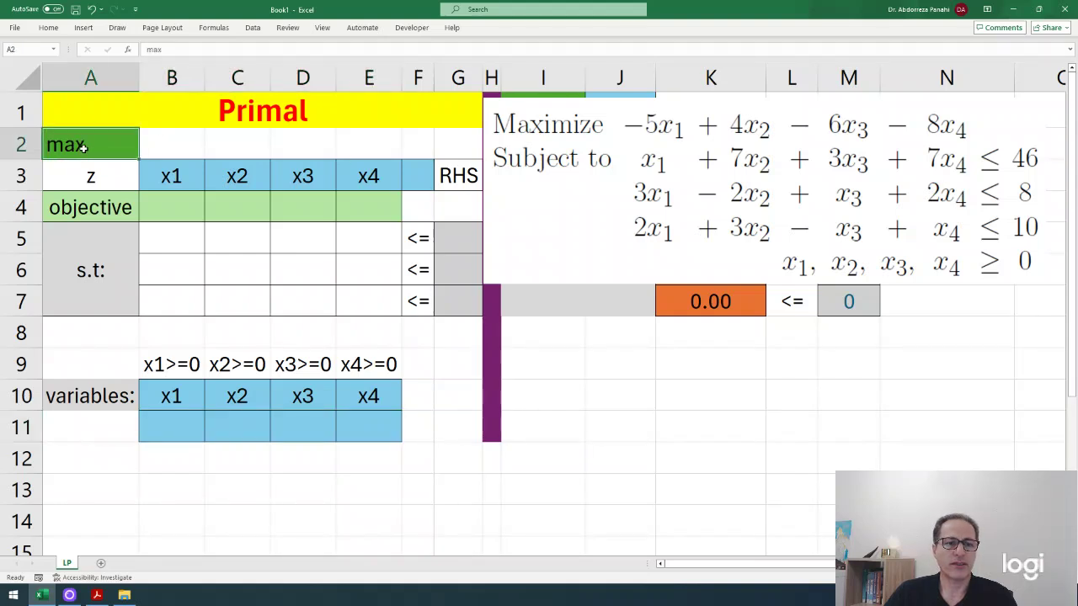
pyautogui.click(88, 206)
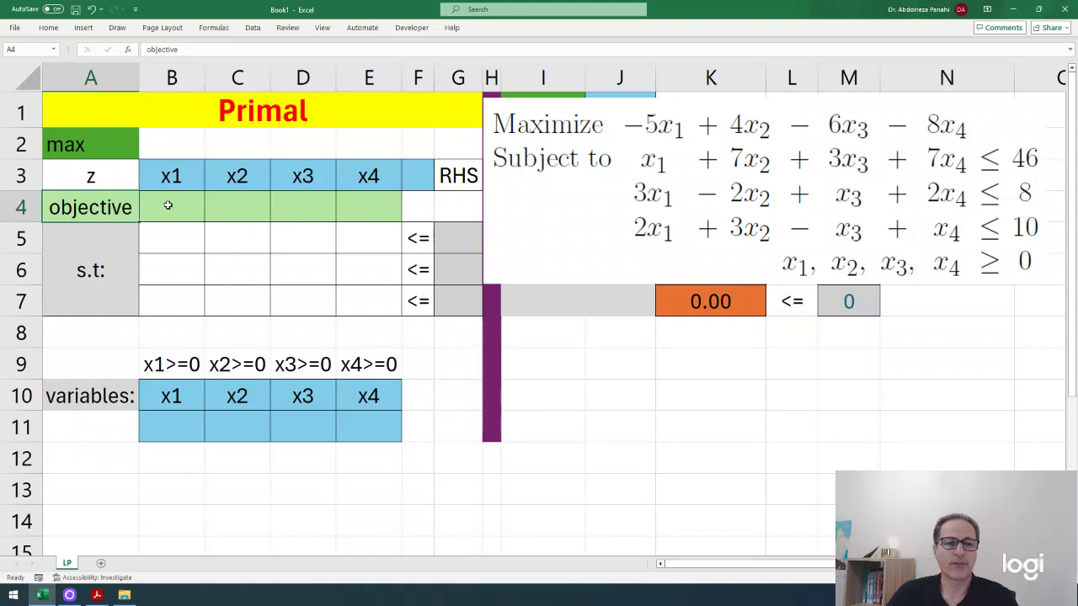
pyautogui.click(168, 206)
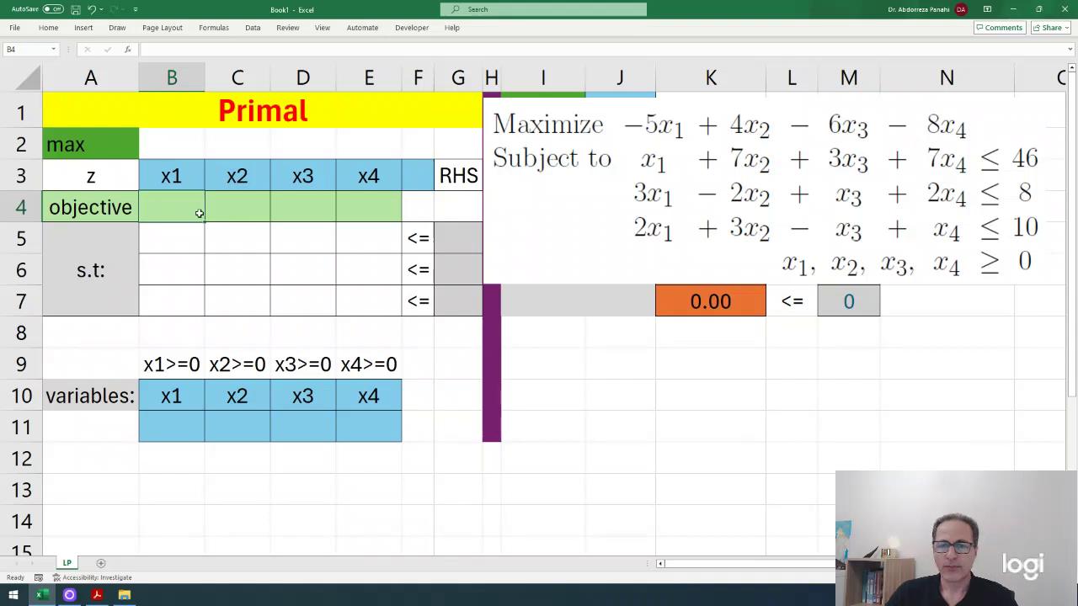
pyautogui.write('-5')
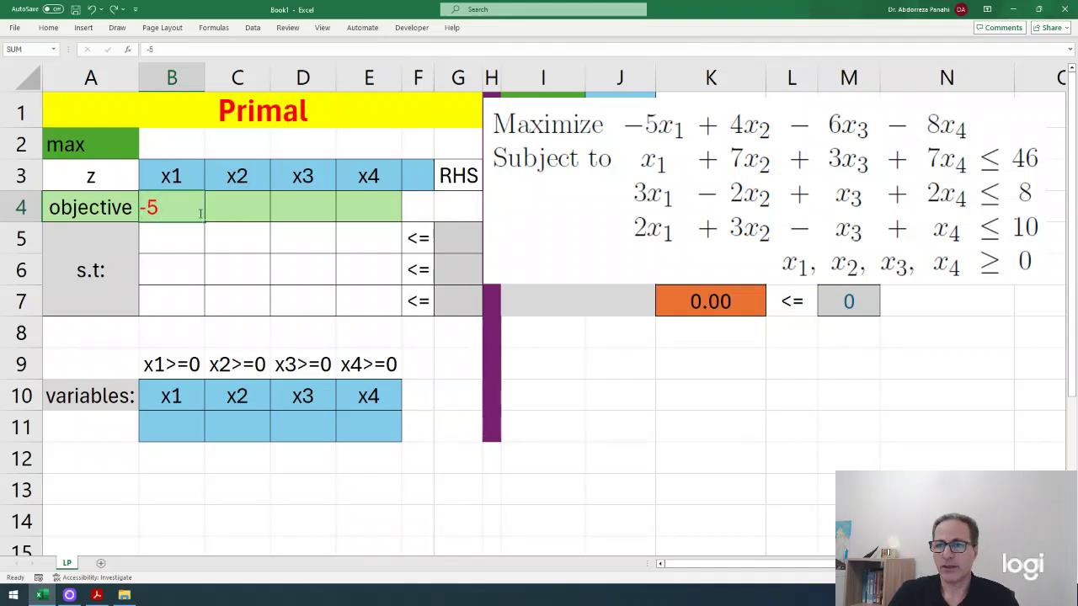
pyautogui.press('Tab')
pyautogui.write('4')
pyautogui.press('Tab')
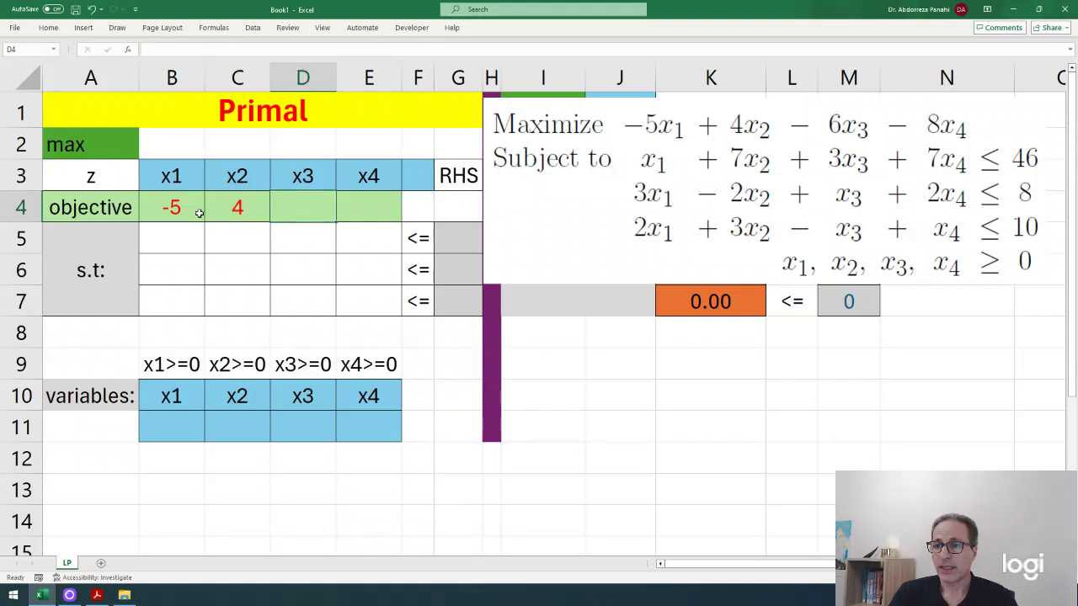
pyautogui.write('-6')
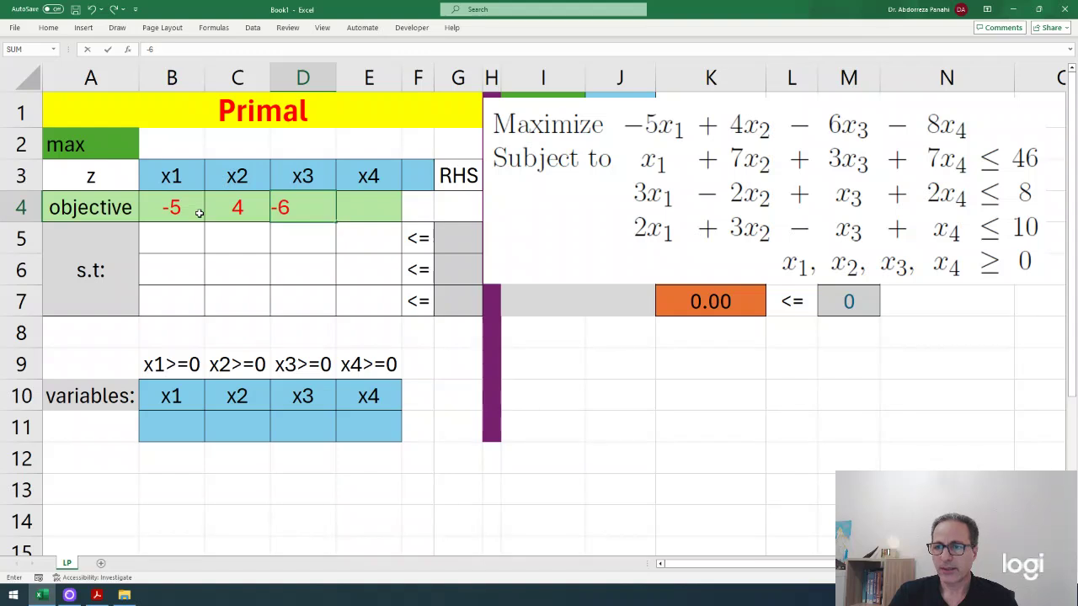
pyautogui.press('Tab')
pyautogui.write('-8')
pyautogui.press('Tab')
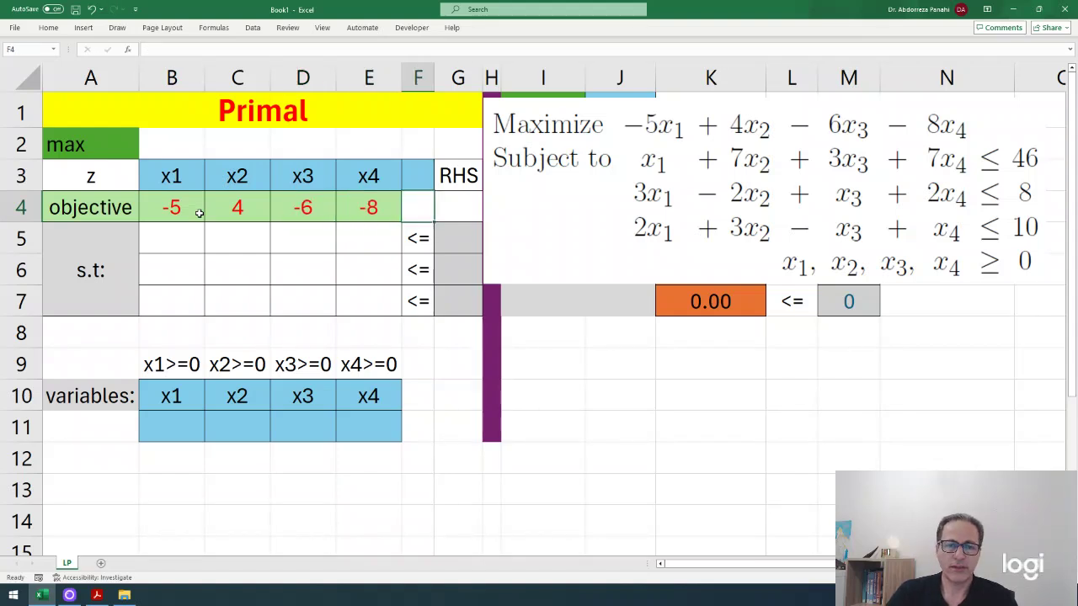
# Fill in the first constraint in row 5 with coefficients 1, 7, 3, 7 and right-hand side 46.
pyautogui.click(153, 239)
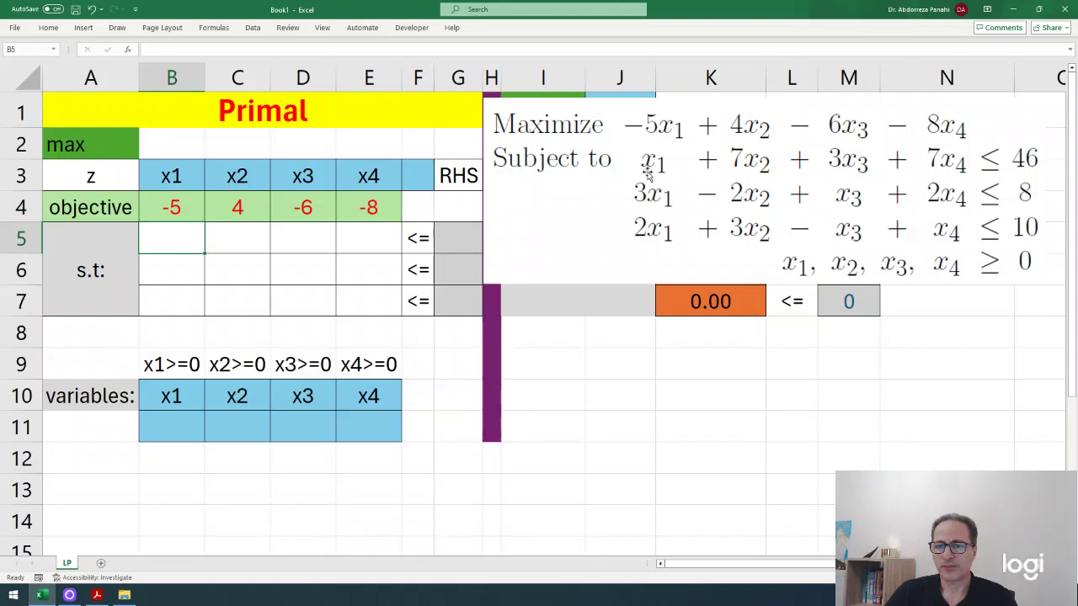
pyautogui.write('1')
pyautogui.press('Tab')
pyautogui.write('7')
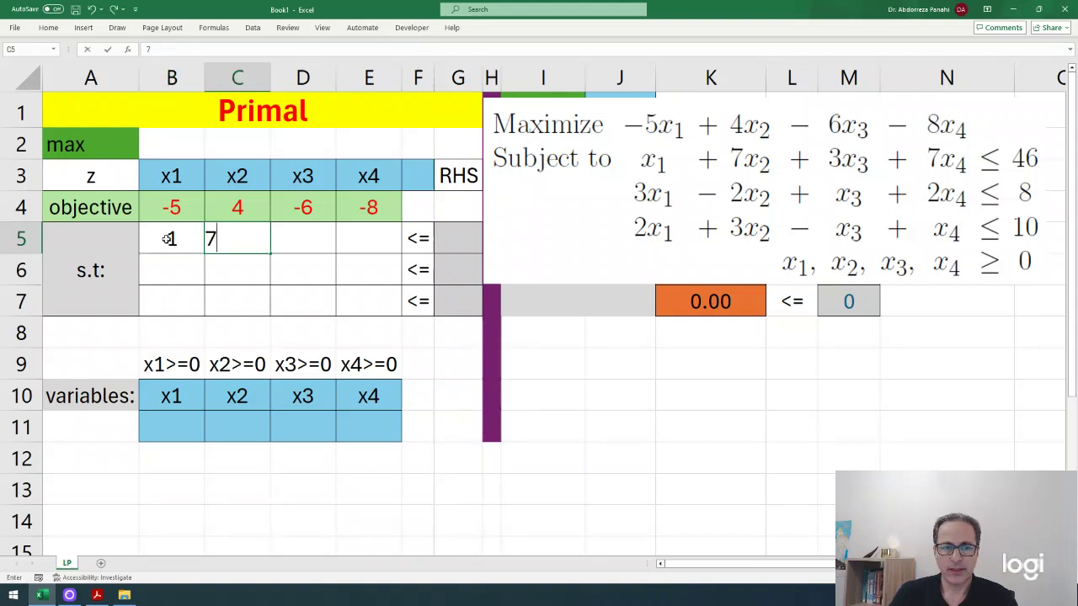
pyautogui.press('Tab')
pyautogui.write('3')
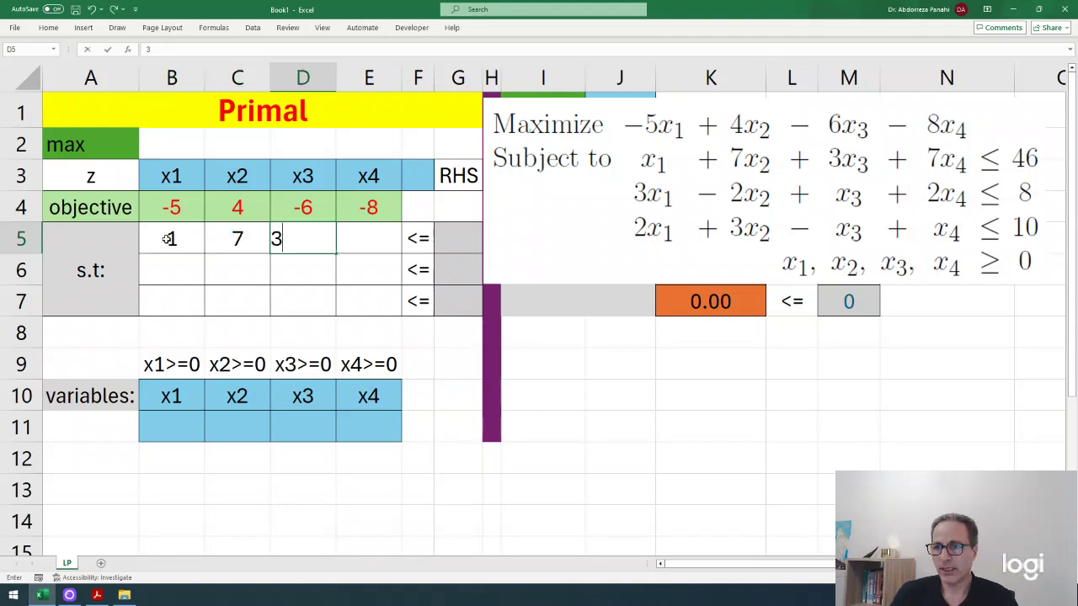
pyautogui.press('Tab')
pyautogui.write('7')
pyautogui.press('Tab')
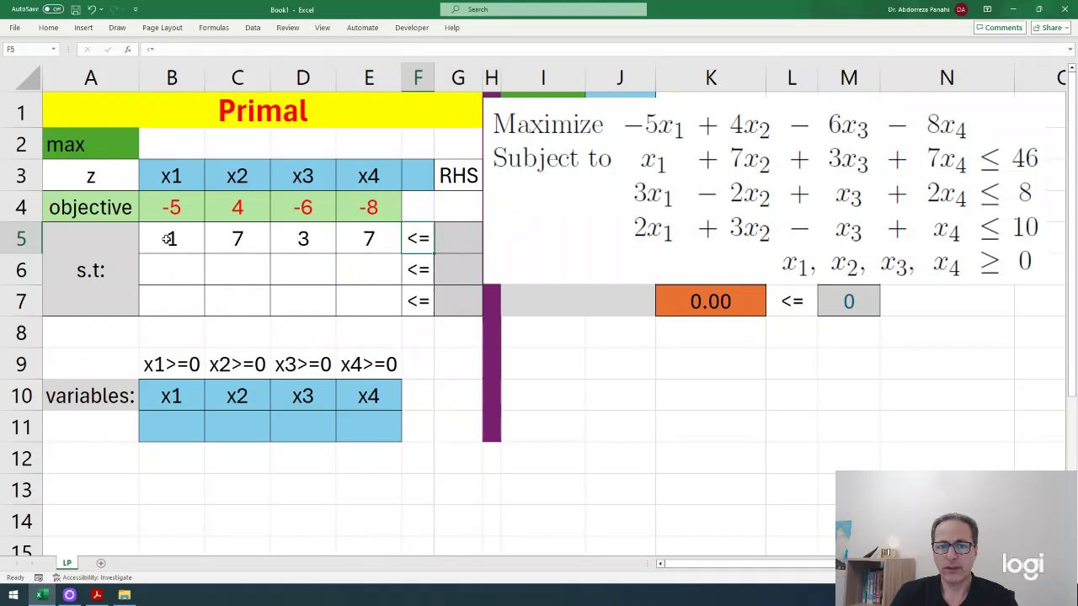
pyautogui.press('Tab')
pyautogui.write('4')
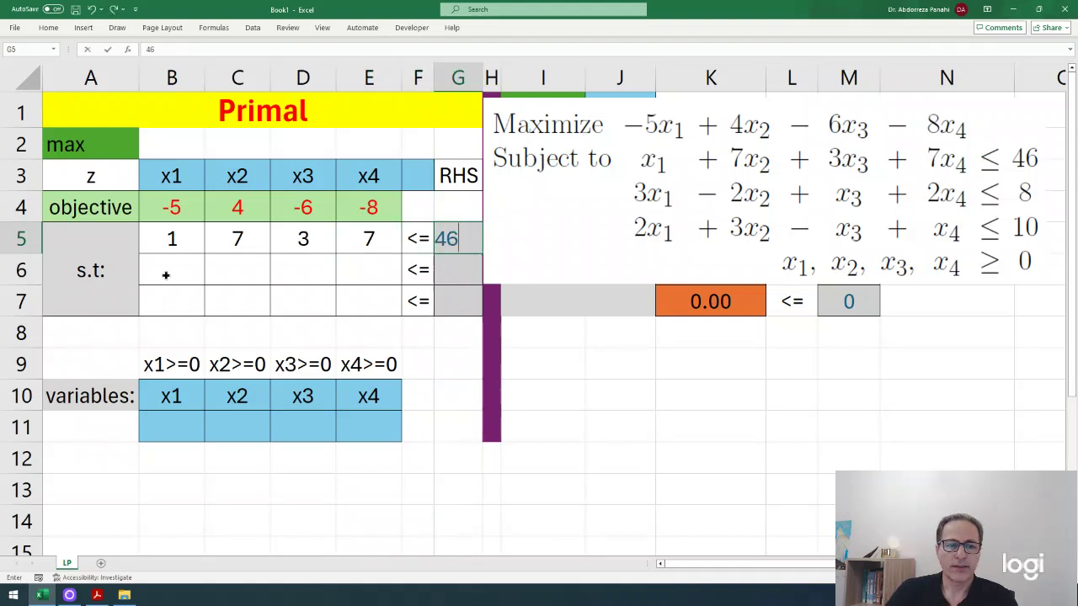
# Fill in the second constraint in row 6 with coefficients 3, -2, 1, 2 and right-hand side 8.
pyautogui.click(165, 276)
pyautogui.write('3')
pyautogui.press('Tab')
pyautogui.write('-2')
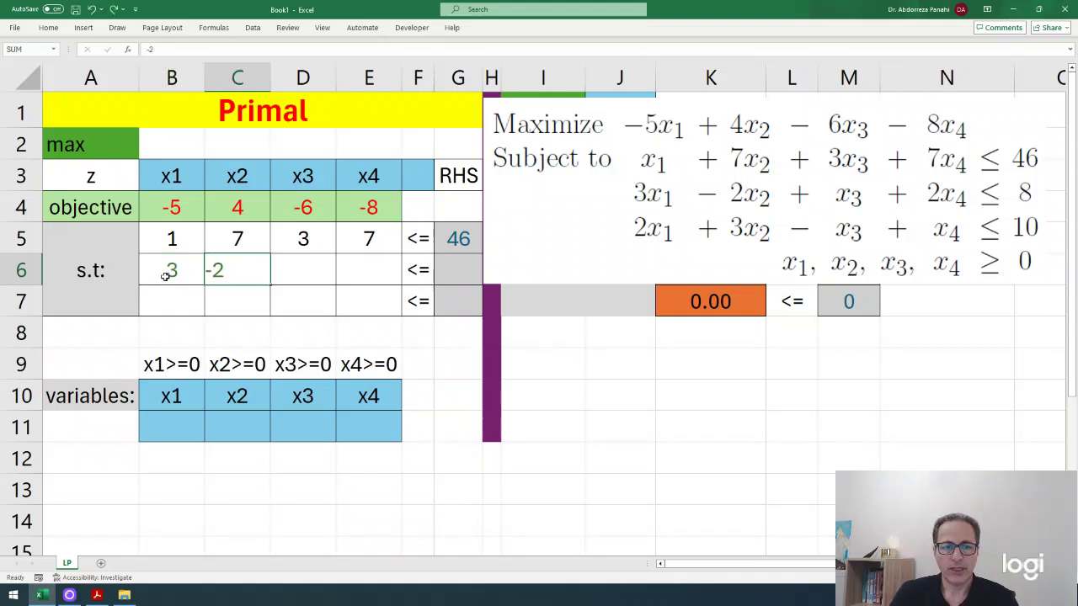
pyautogui.press('Tab')
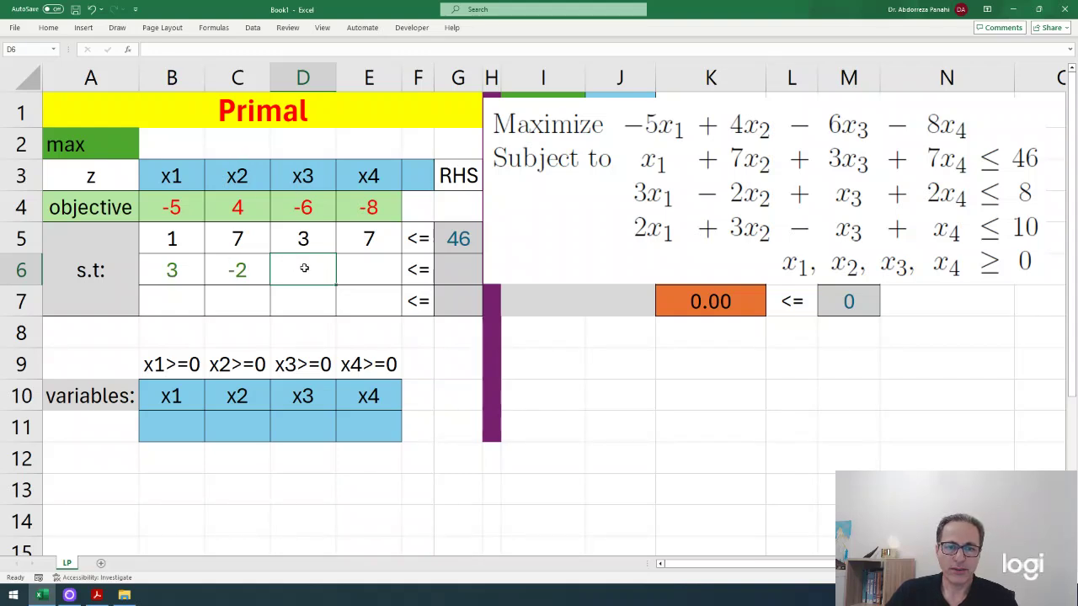
pyautogui.write('1')
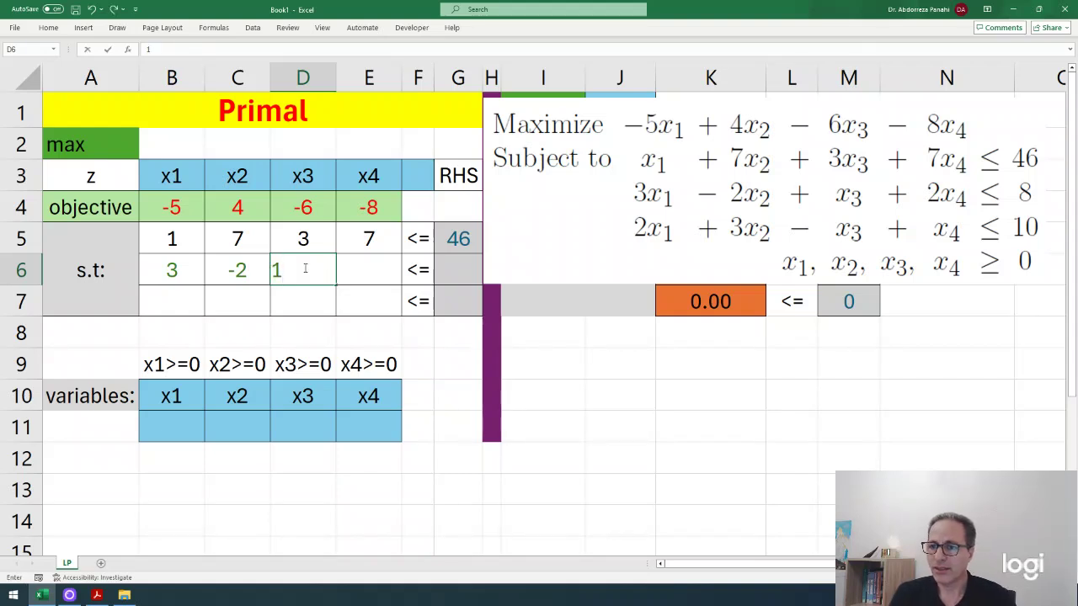
pyautogui.press('Tab')
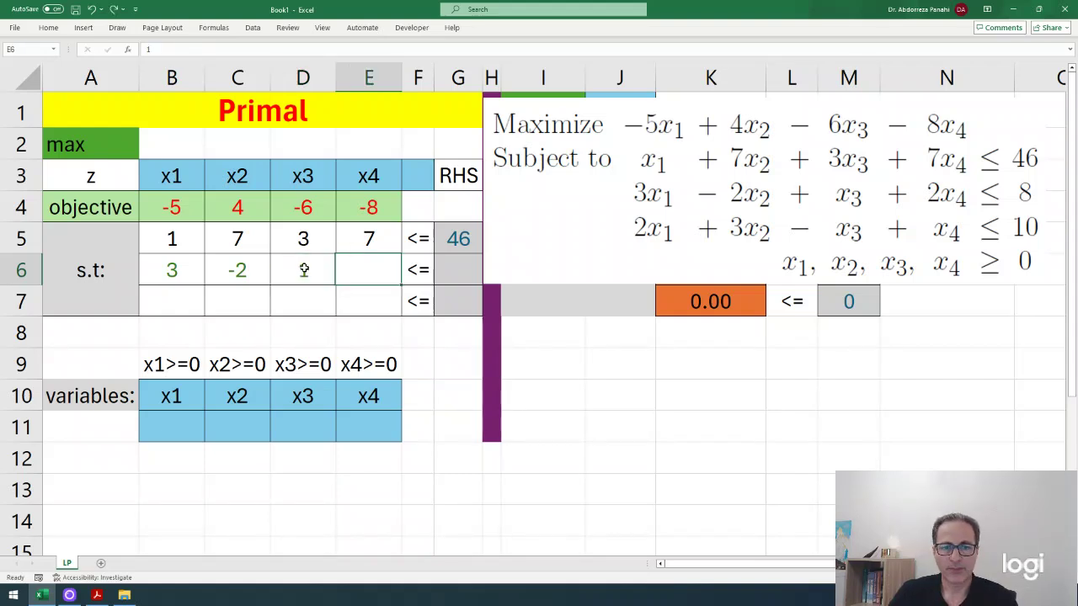
pyautogui.write('2')
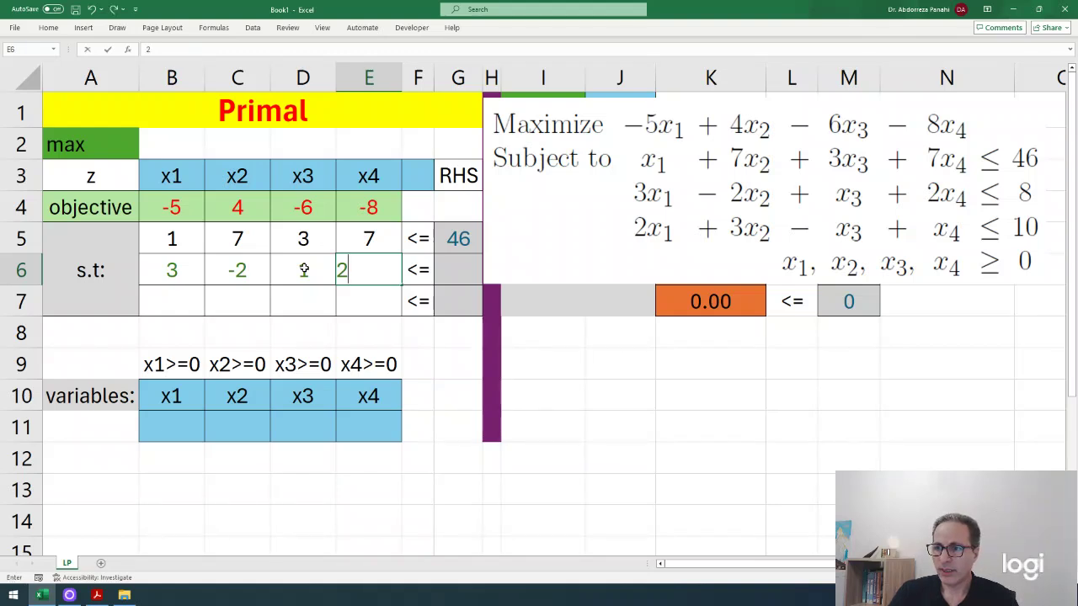
pyautogui.press('Tab')
pyautogui.press('Tab')
pyautogui.write('8')
# Fill in the third constraint in row 7 with coefficients 2, 3, -1, 1 and right-hand side 10.
pyautogui.click(170, 302)
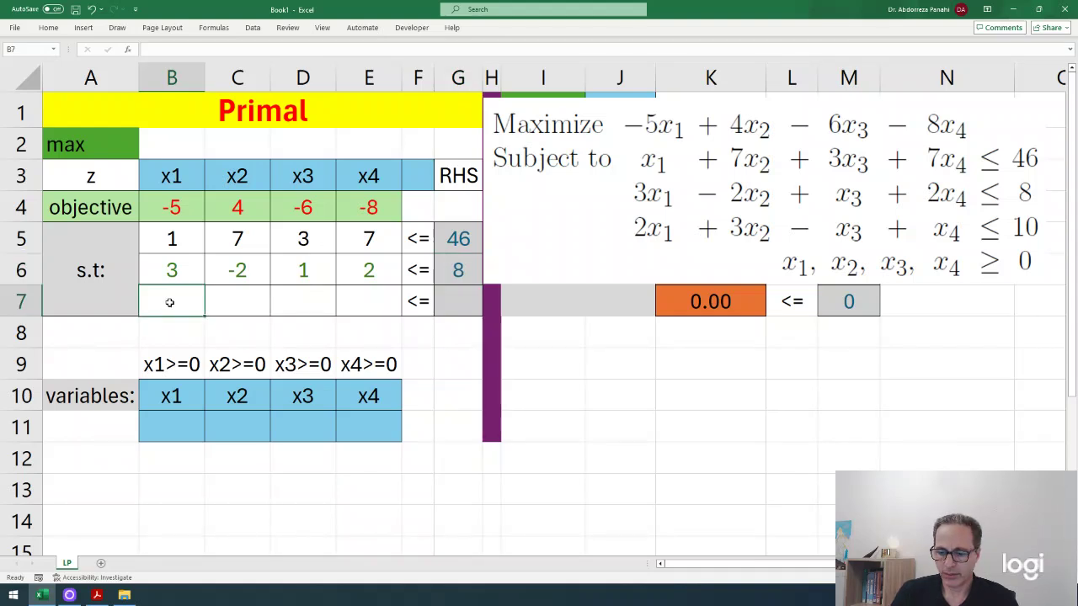
pyautogui.write('2')
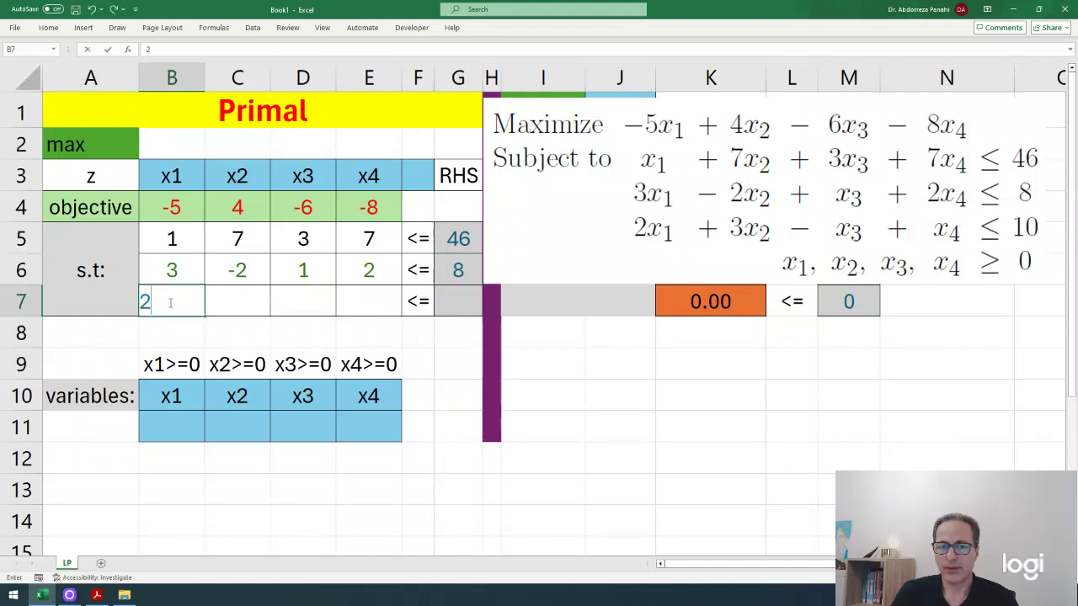
pyautogui.press('Tab')
pyautogui.write('3')
pyautogui.press('Tab')
pyautogui.write('-1')
pyautogui.press('Tab')
pyautogui.write('1')
pyautogui.press('Tab')
pyautogui.press('Tab')
pyautogui.write('10')
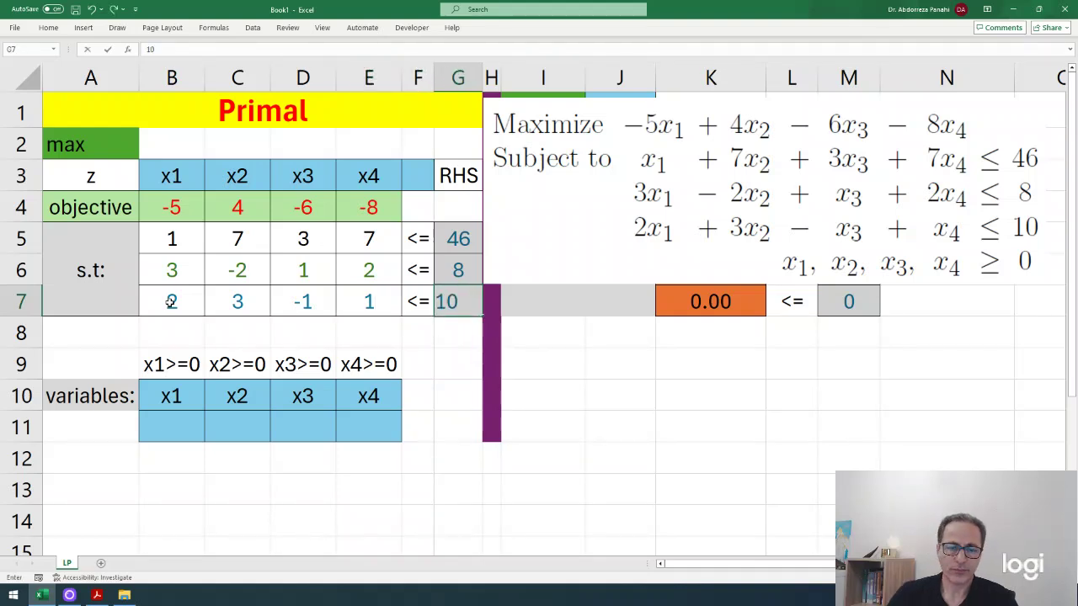
pyautogui.press('Return')
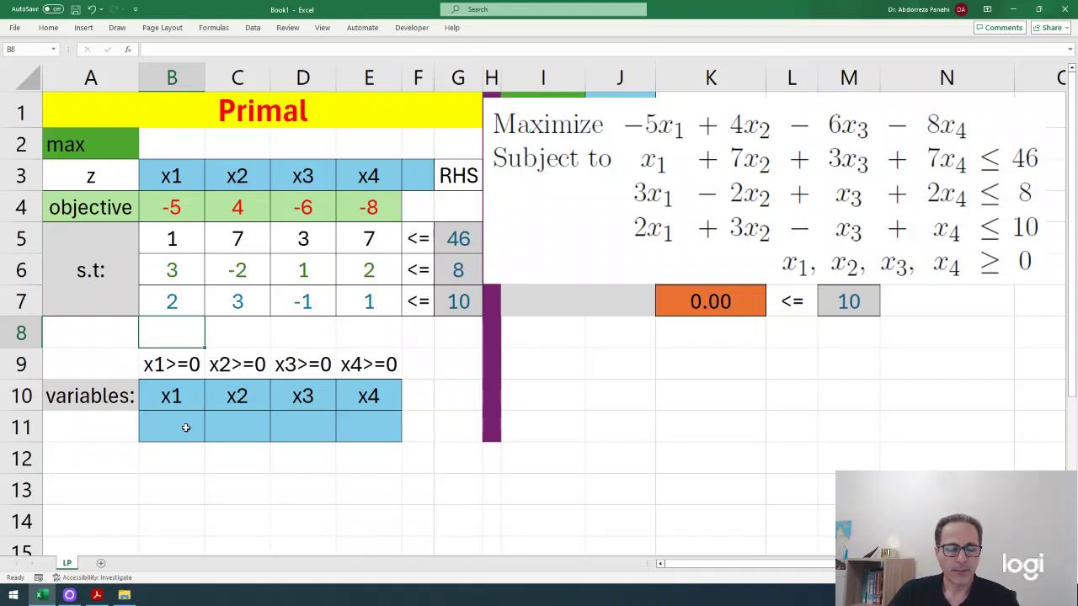
pyautogui.moveTo(163, 428); pyautogui.dragTo(347, 430)
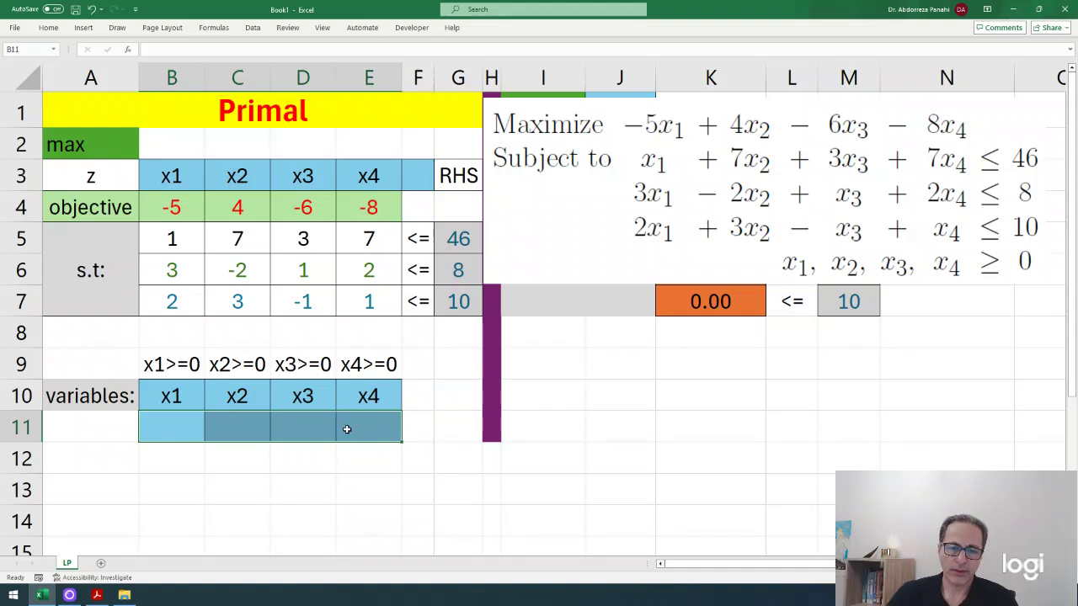
pyautogui.moveTo(162, 395); pyautogui.dragTo(349, 396)
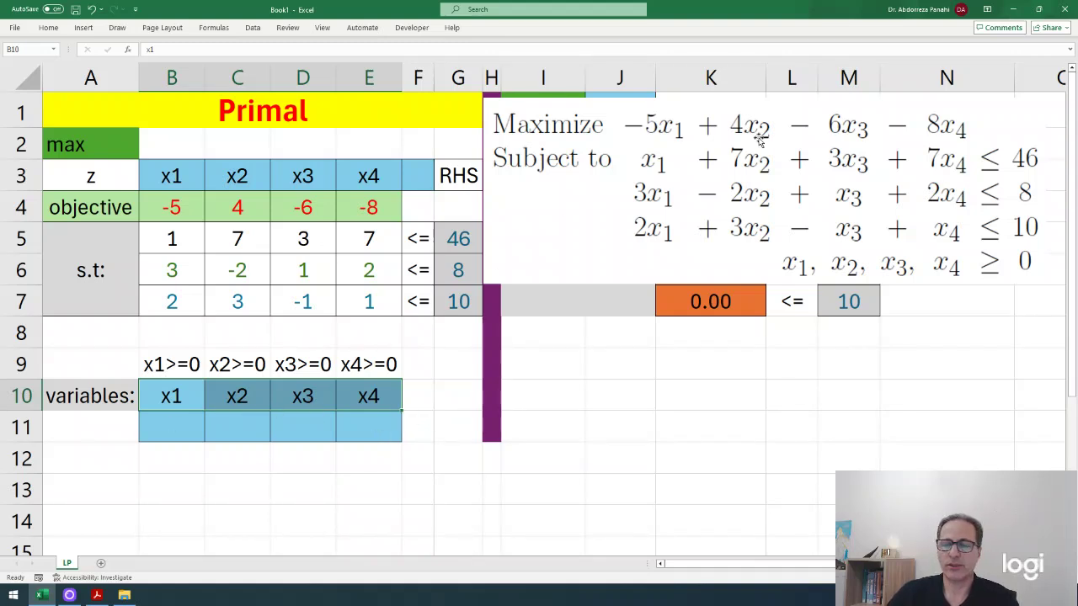
# Move the model picture down below the constraint formulas and examine the right-hand side links in M5:M7.
pyautogui.moveTo(754, 117); pyautogui.dragTo(693, 394)
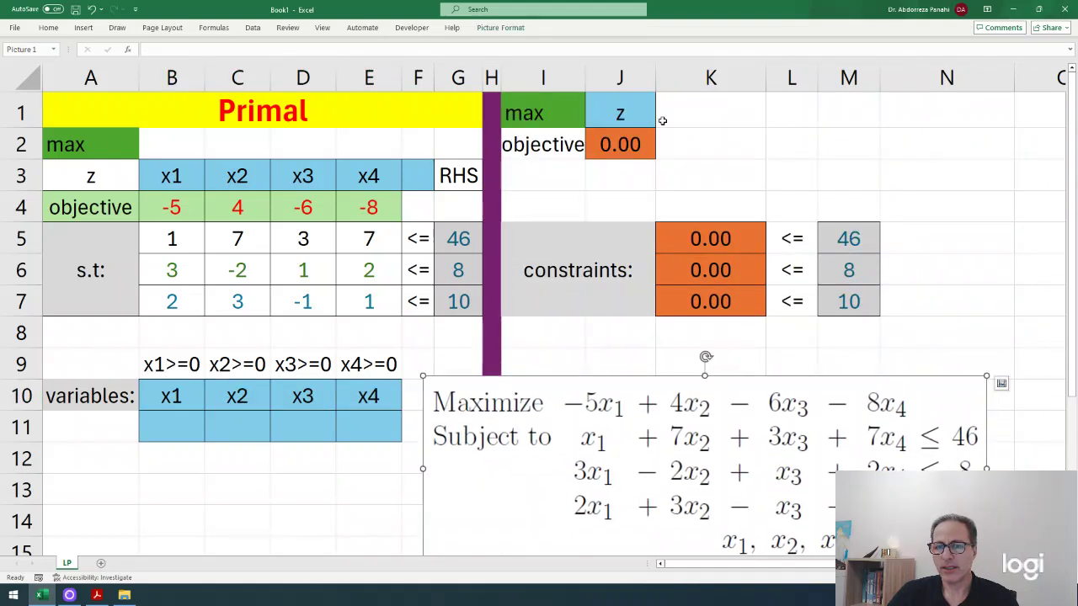
pyautogui.click(847, 239)
pyautogui.click(846, 271)
pyautogui.click(845, 305)
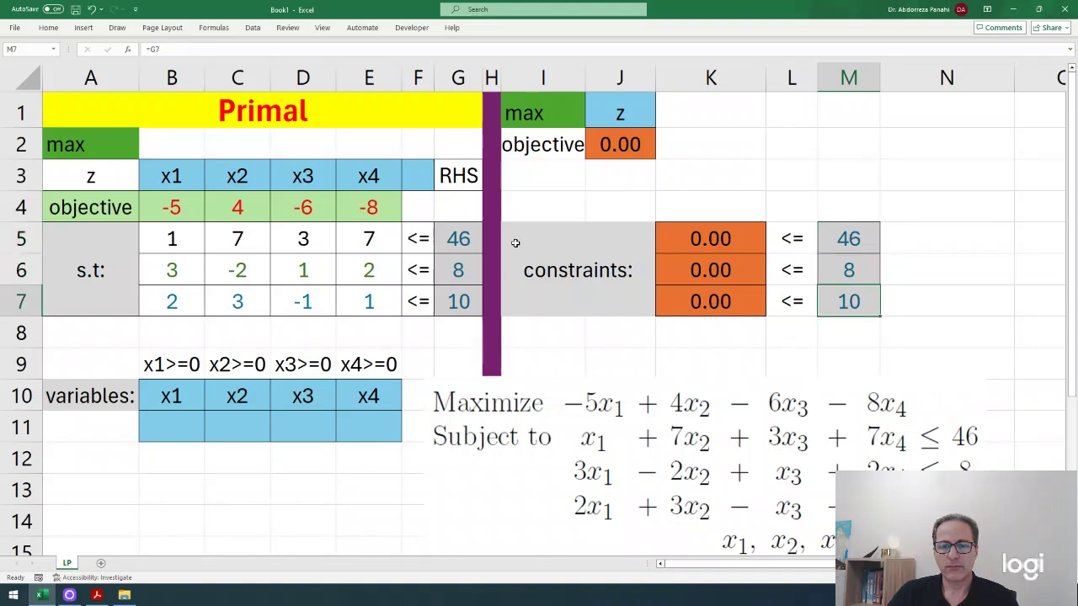
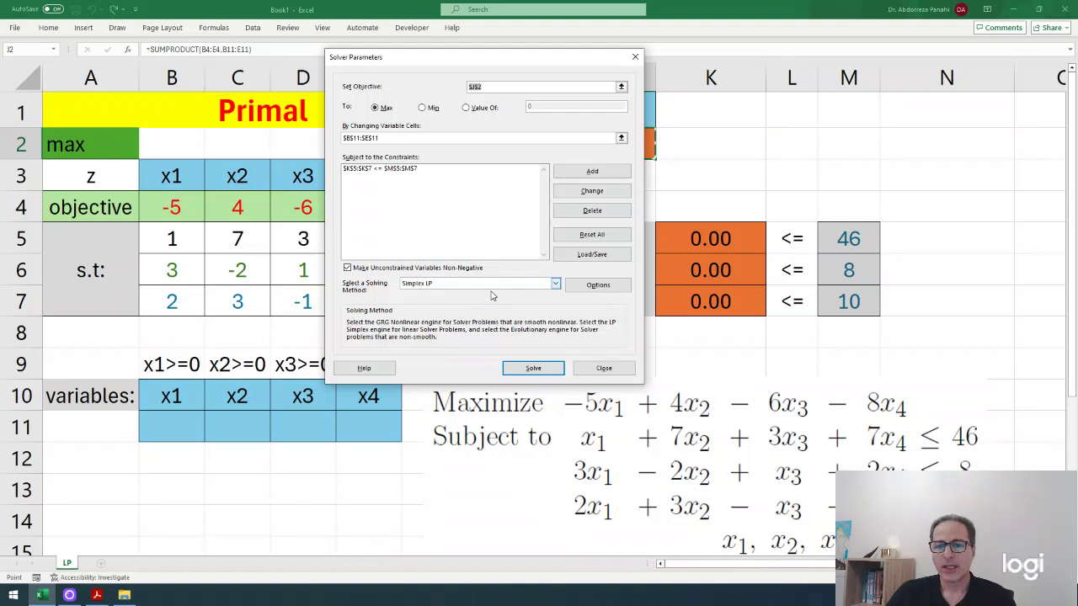
# Reset all Solver options and set cell J2 as the objective to maximize.
pyautogui.click(590, 235)
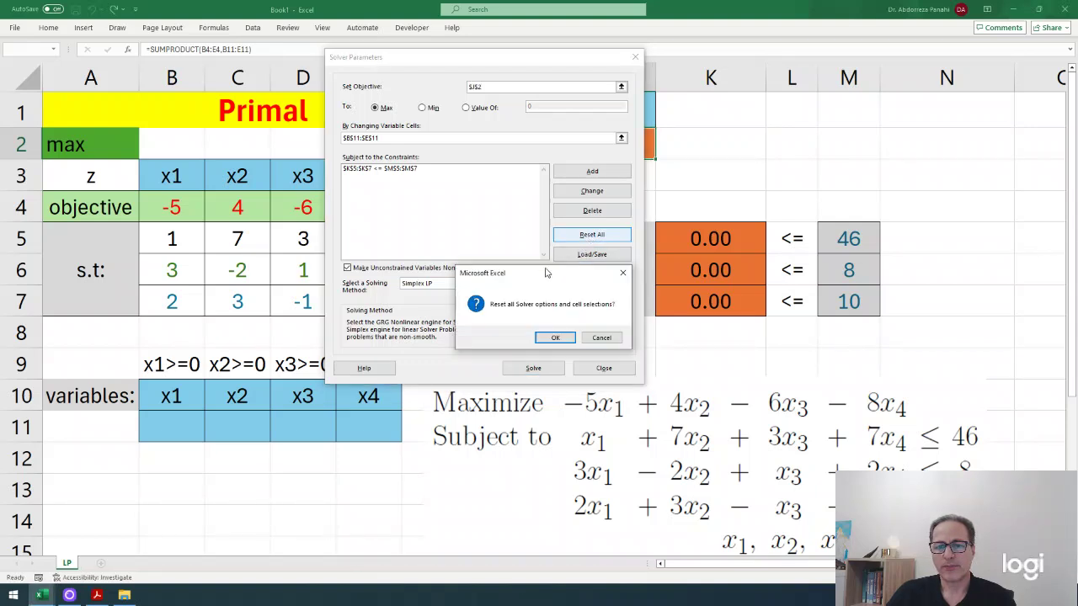
pyautogui.click(554, 339)
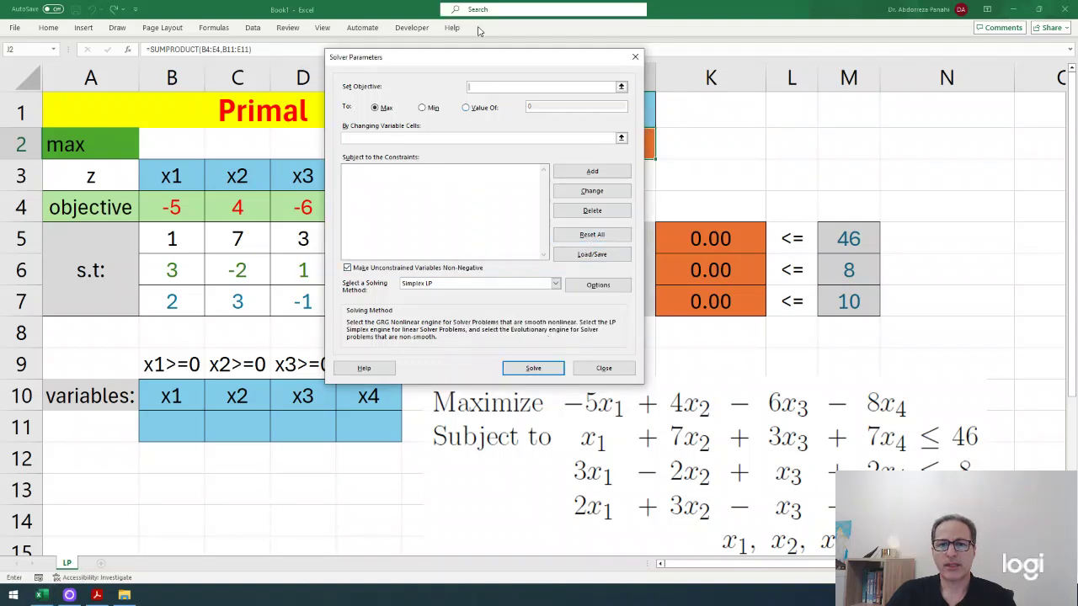
pyautogui.moveTo(467, 55); pyautogui.dragTo(780, 161)
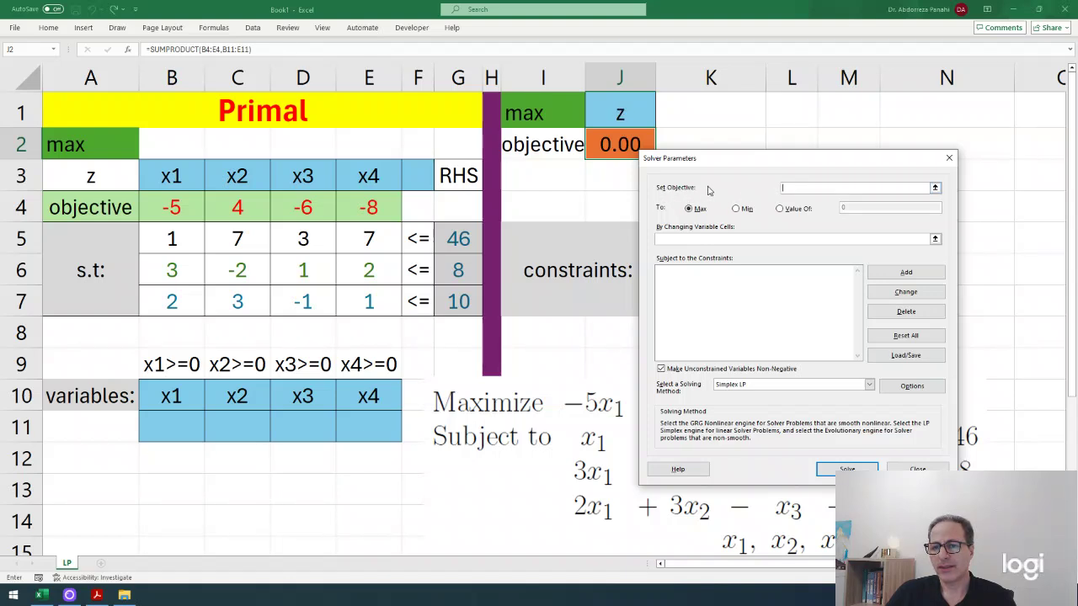
pyautogui.click(616, 145)
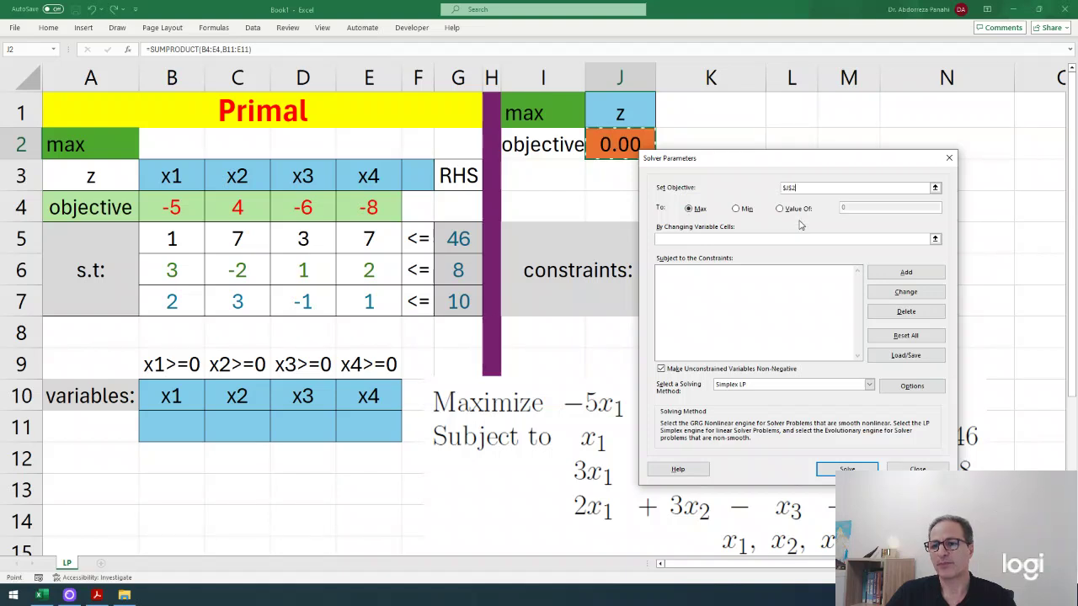
pyautogui.click(744, 213)
pyautogui.click(782, 213)
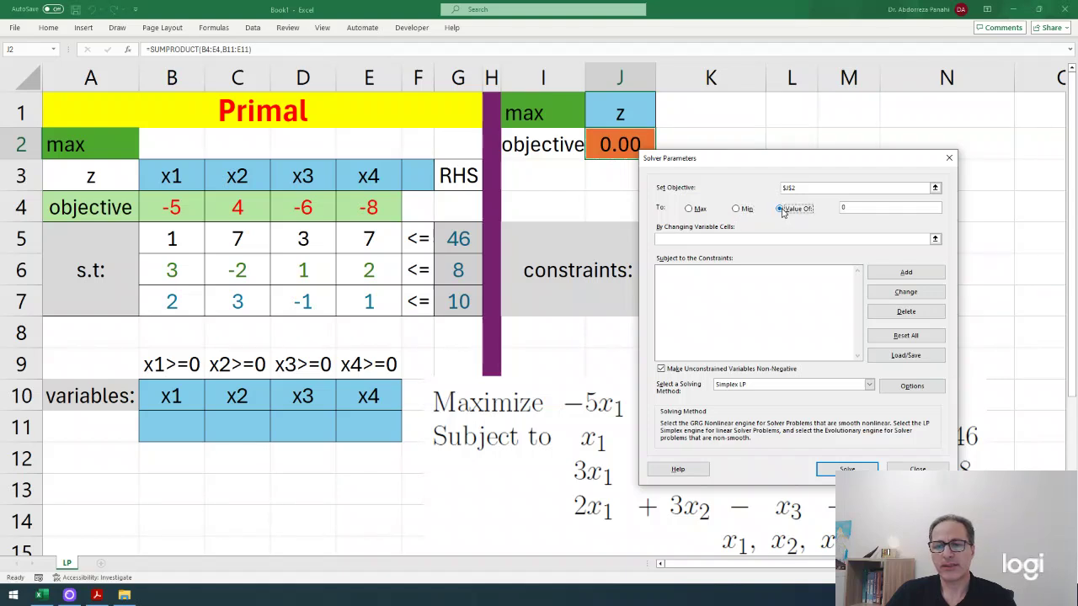
pyautogui.click(689, 209)
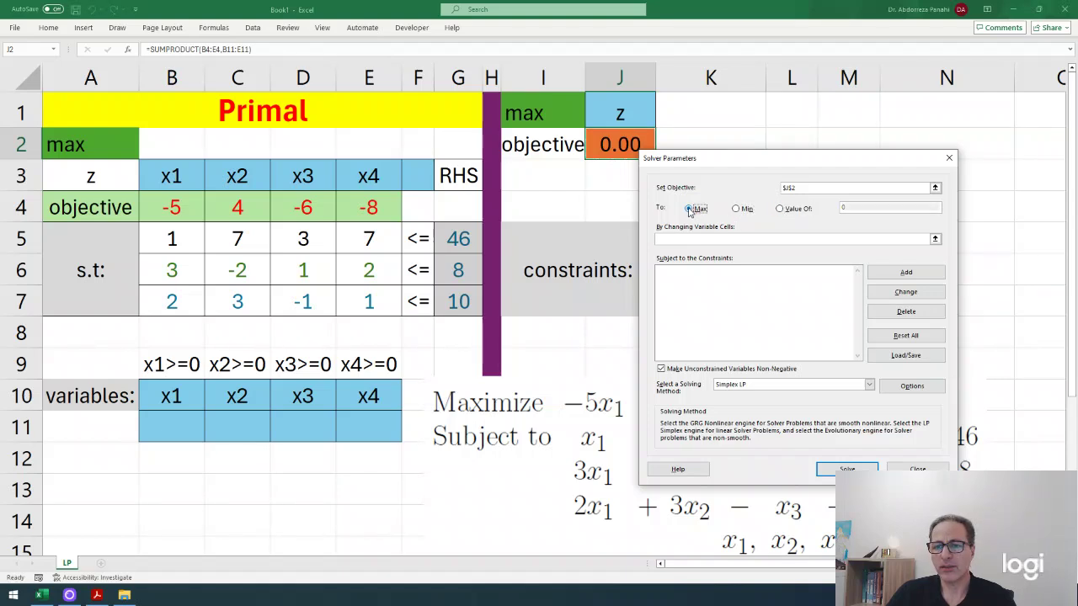
# Set the Solver's changing variable cells to B11:E11.
pyautogui.moveTo(766, 162); pyautogui.dragTo(880, 123)
pyautogui.click(798, 195)
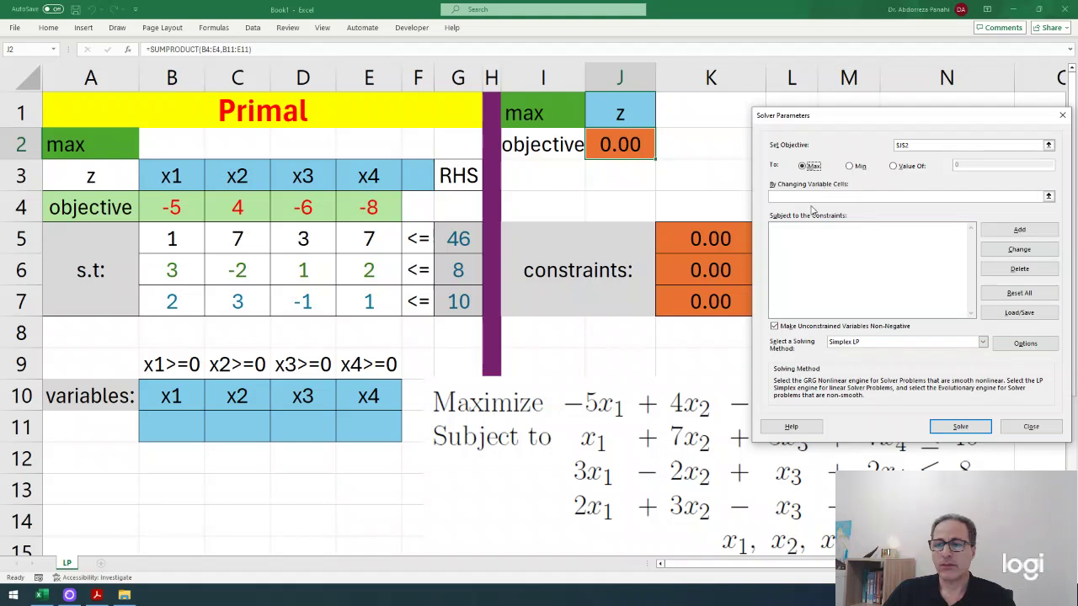
pyautogui.click(804, 197)
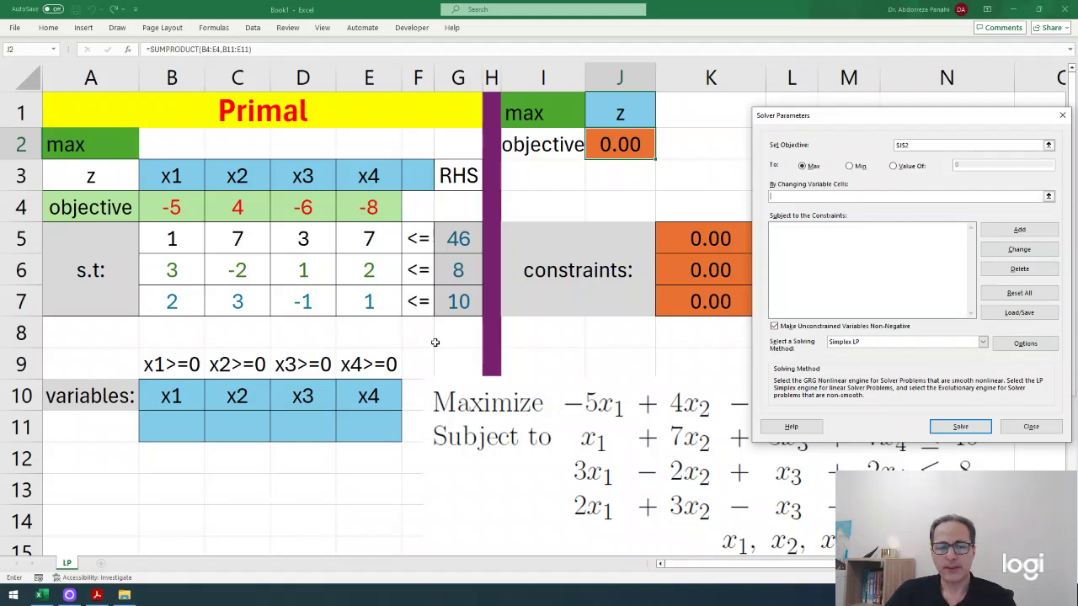
pyautogui.moveTo(180, 421); pyautogui.dragTo(350, 420)
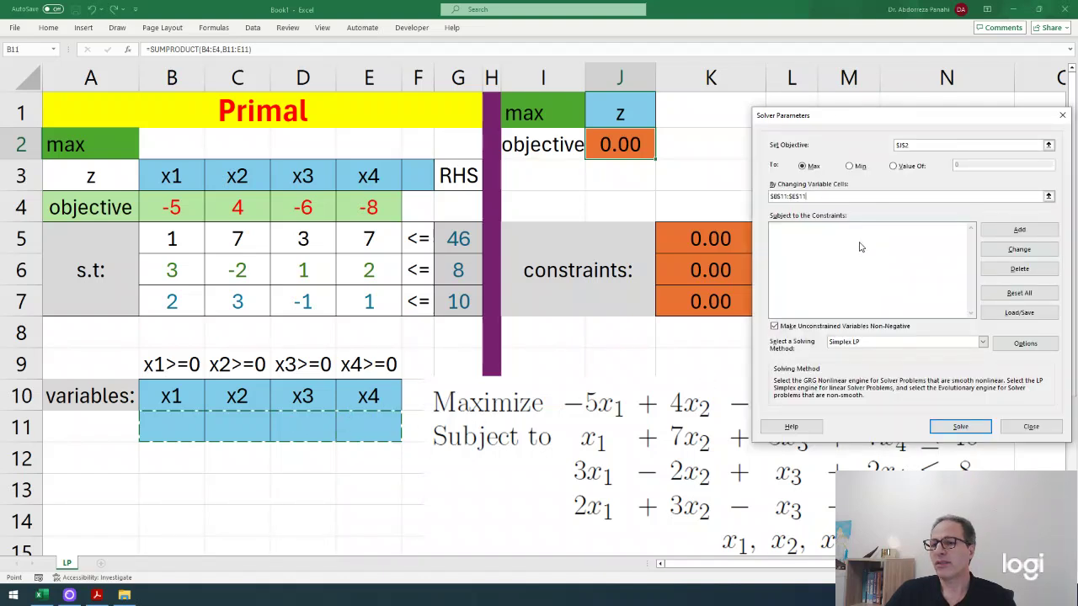
# Add a Solver constraint requiring K5:K7 to be less than or equal to M5:M7.
pyautogui.moveTo(914, 117); pyautogui.dragTo(360, 192)
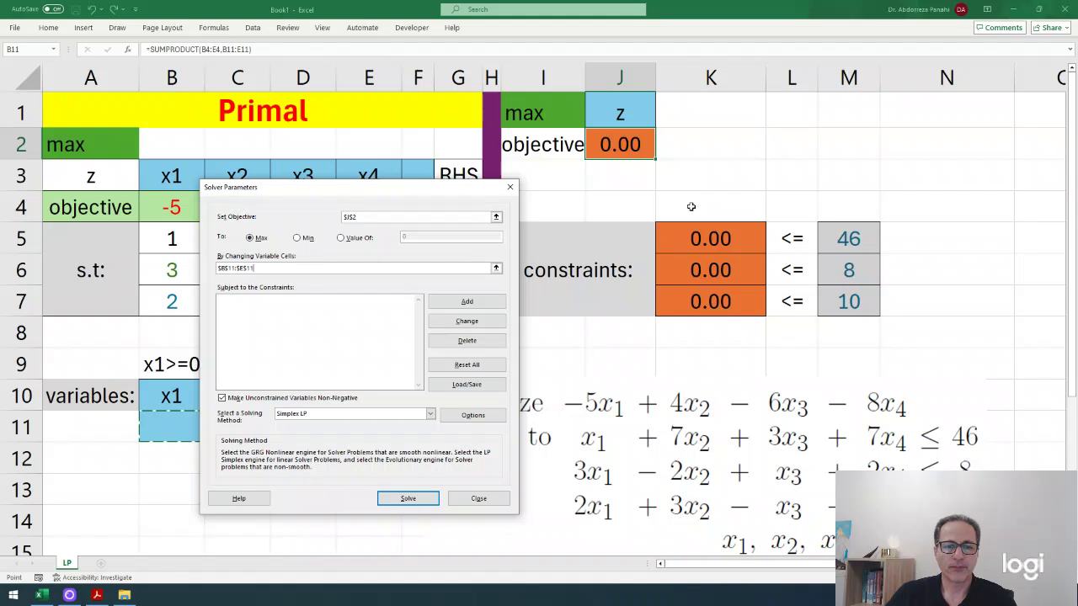
pyautogui.click(467, 302)
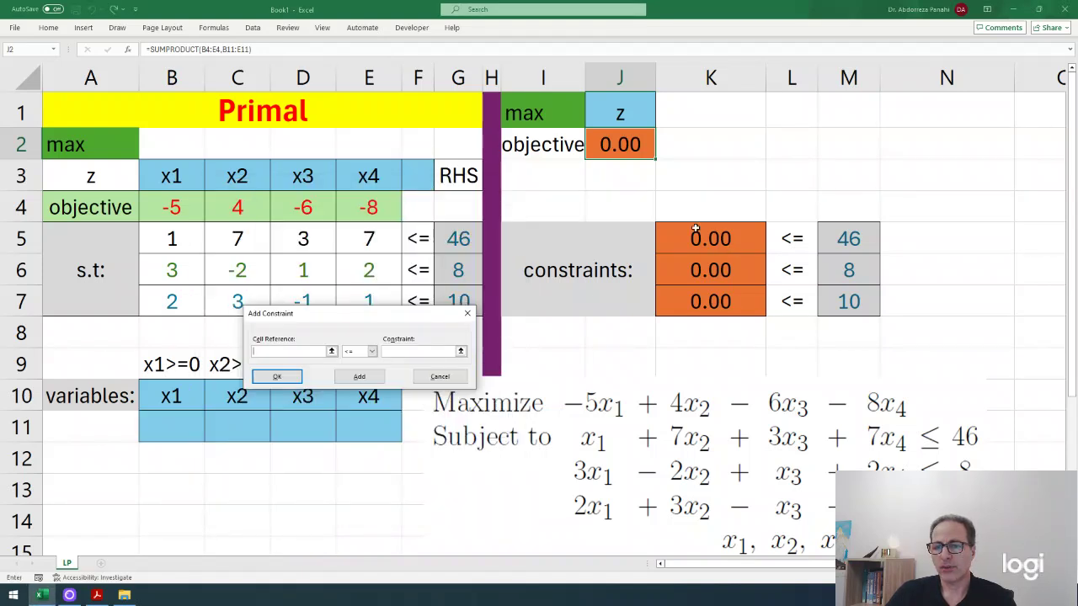
pyautogui.moveTo(700, 239); pyautogui.dragTo(704, 293)
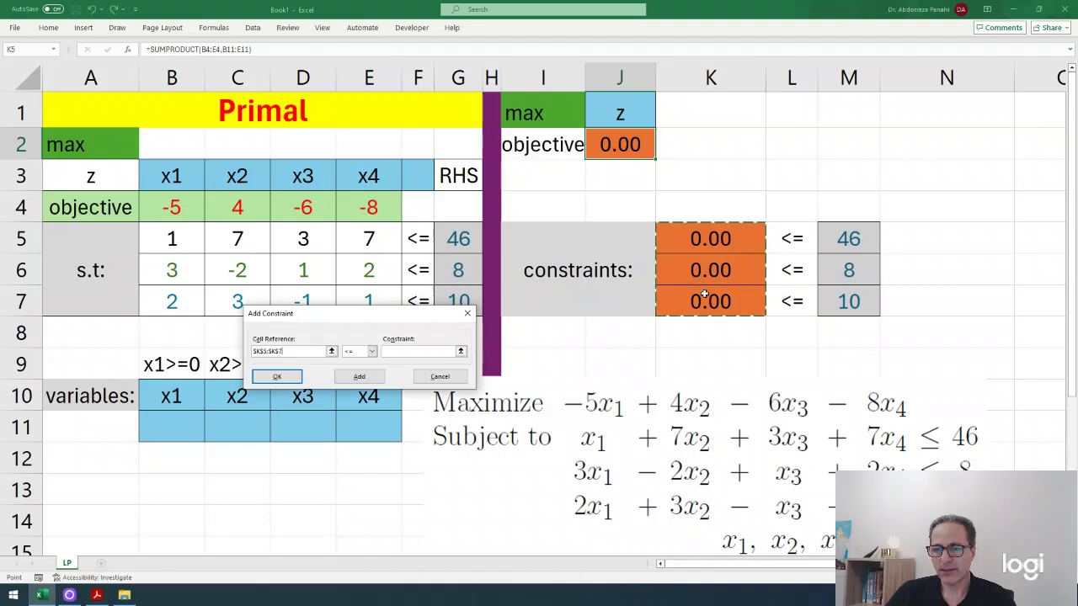
pyautogui.click(371, 351)
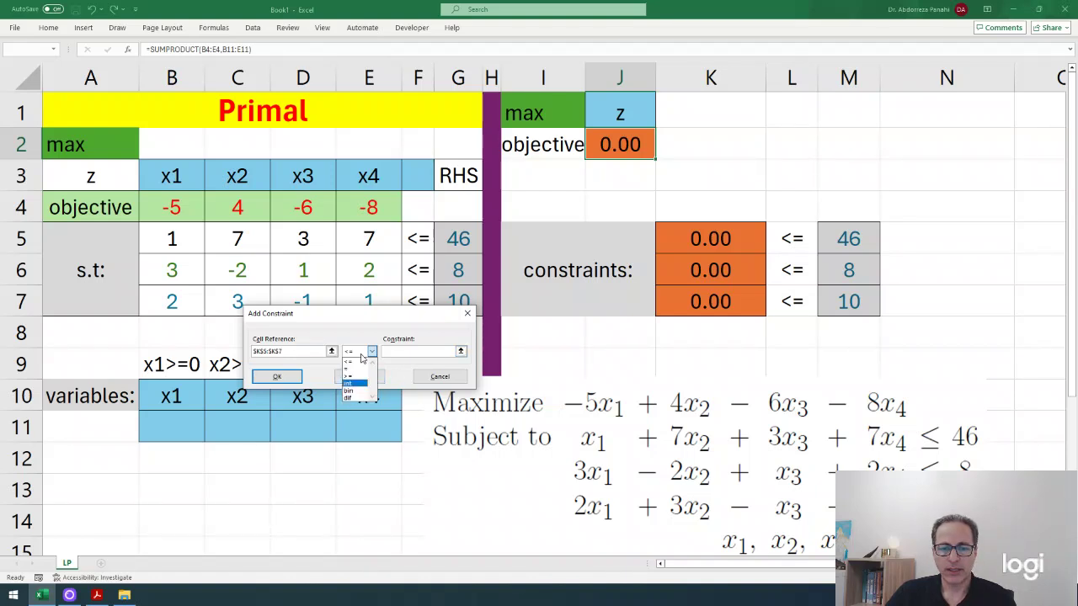
pyautogui.click(360, 355)
pyautogui.click(431, 351)
pyautogui.moveTo(832, 240); pyautogui.dragTo(840, 293)
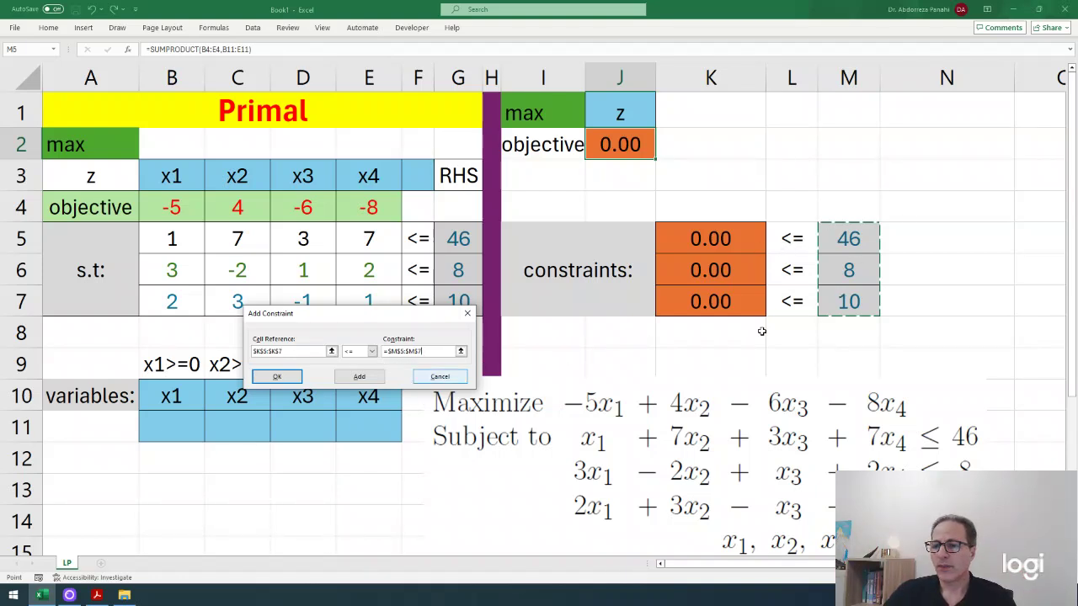
pyautogui.click(265, 381)
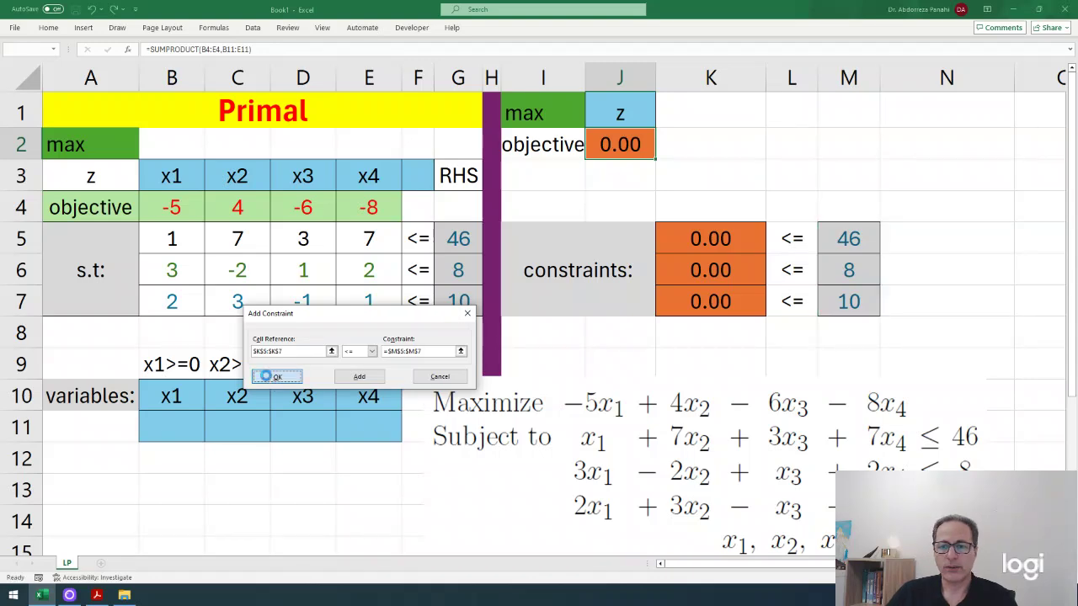
# Turn off Make Unconstrained Variables Non-Negative in the Solver parameters and turn it back on.
pyautogui.moveTo(279, 187); pyautogui.dragTo(375, 82)
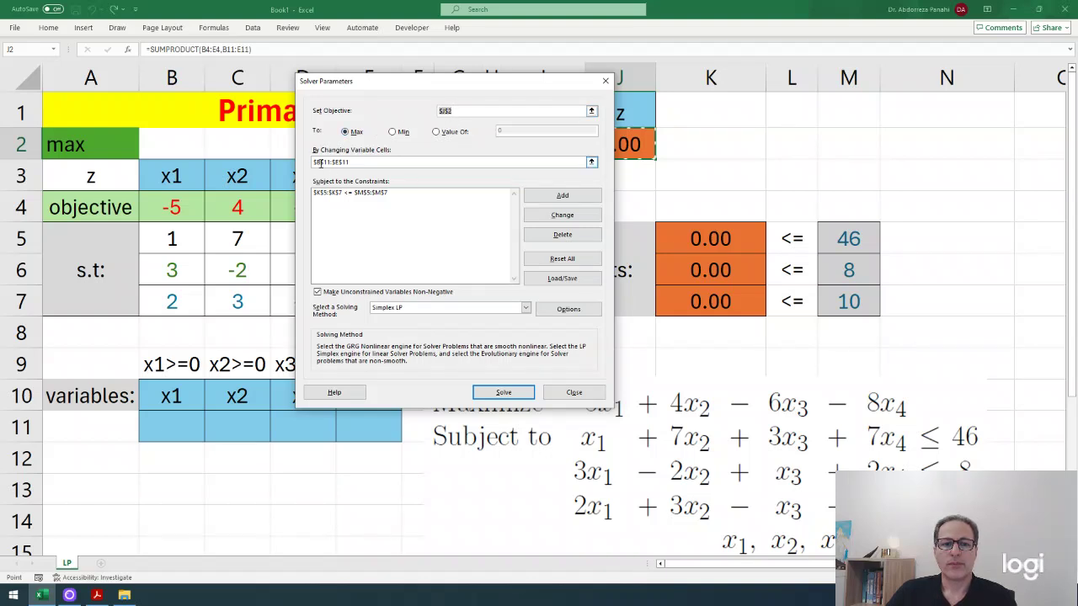
pyautogui.moveTo(351, 162); pyautogui.dragTo(311, 166)
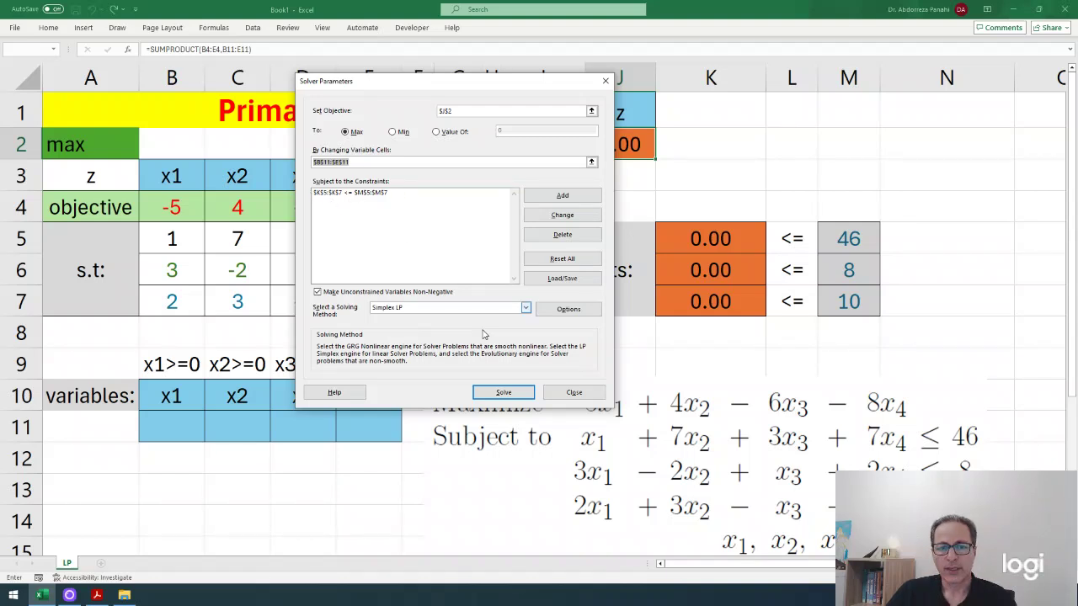
pyautogui.click(318, 295)
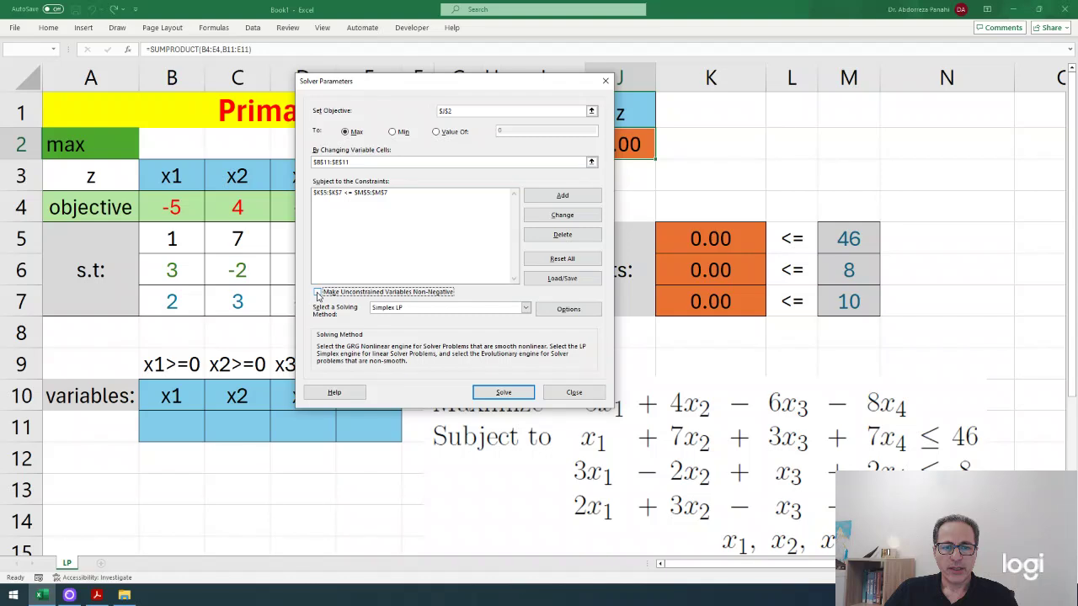
pyautogui.moveTo(421, 84); pyautogui.dragTo(626, 100)
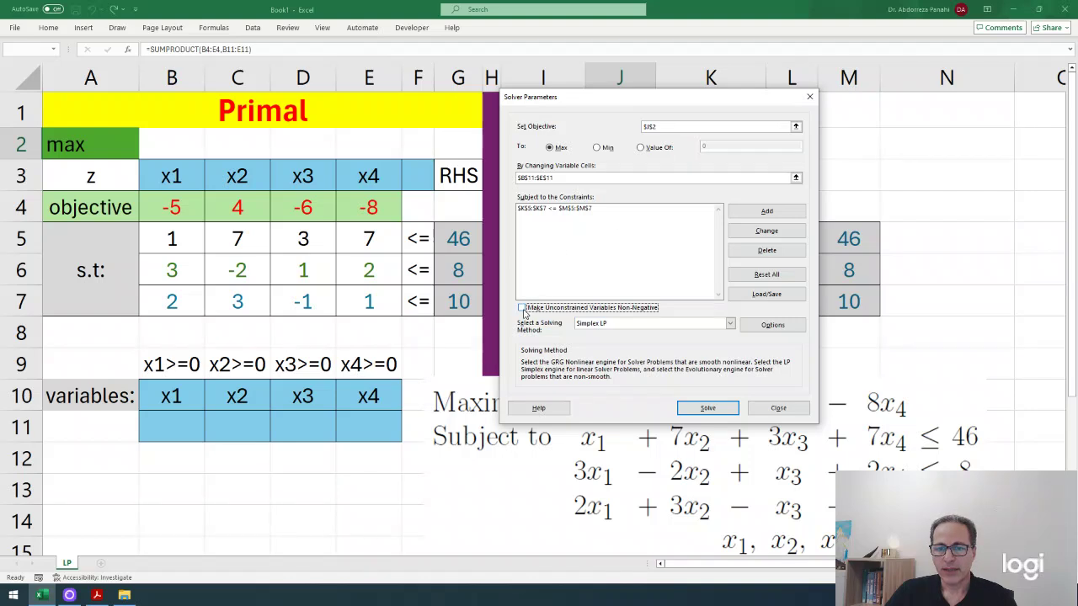
pyautogui.click(521, 309)
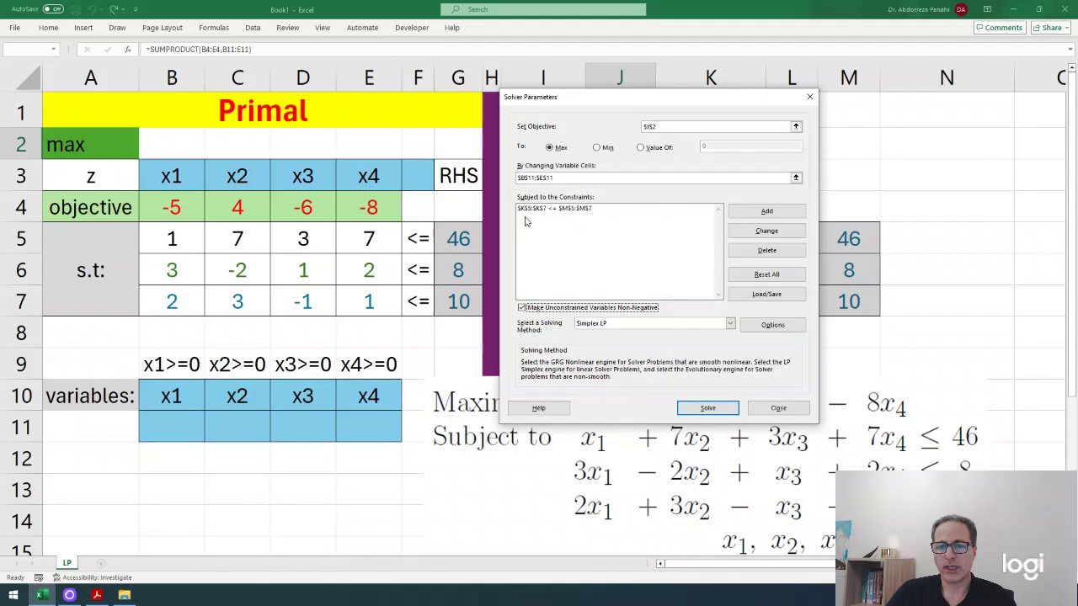
# Add a separate Solver constraint requiring the x1 cell B11 to be greater than or equal to 0.
pyautogui.click(765, 213)
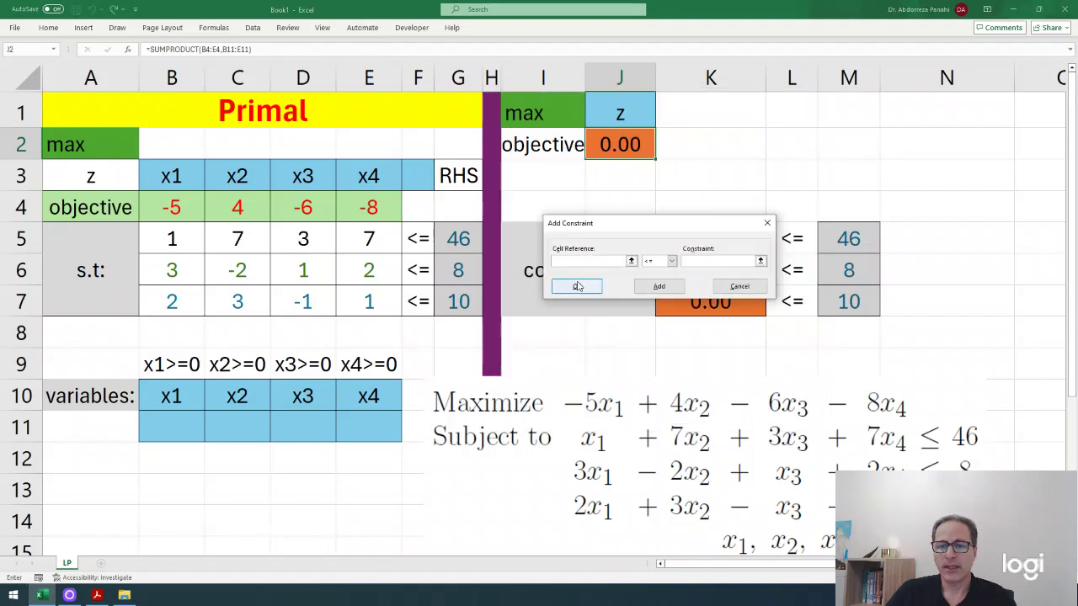
pyautogui.click(170, 418)
pyautogui.click(672, 261)
pyautogui.click(651, 289)
pyautogui.write('0')
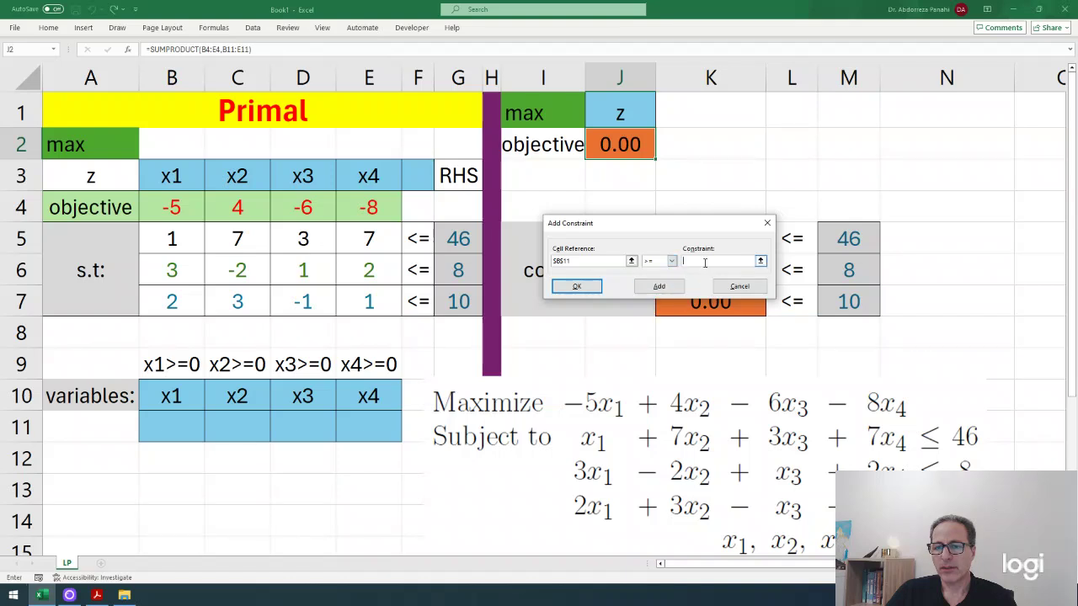
pyautogui.click(657, 286)
pyautogui.click(583, 292)
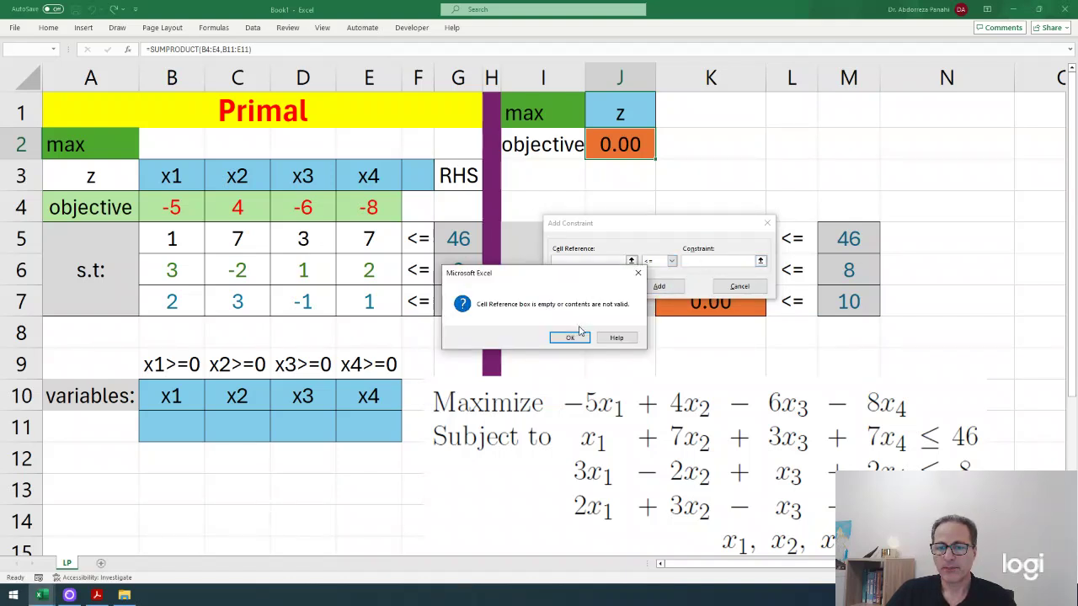
pyautogui.click(580, 335)
pyautogui.click(592, 290)
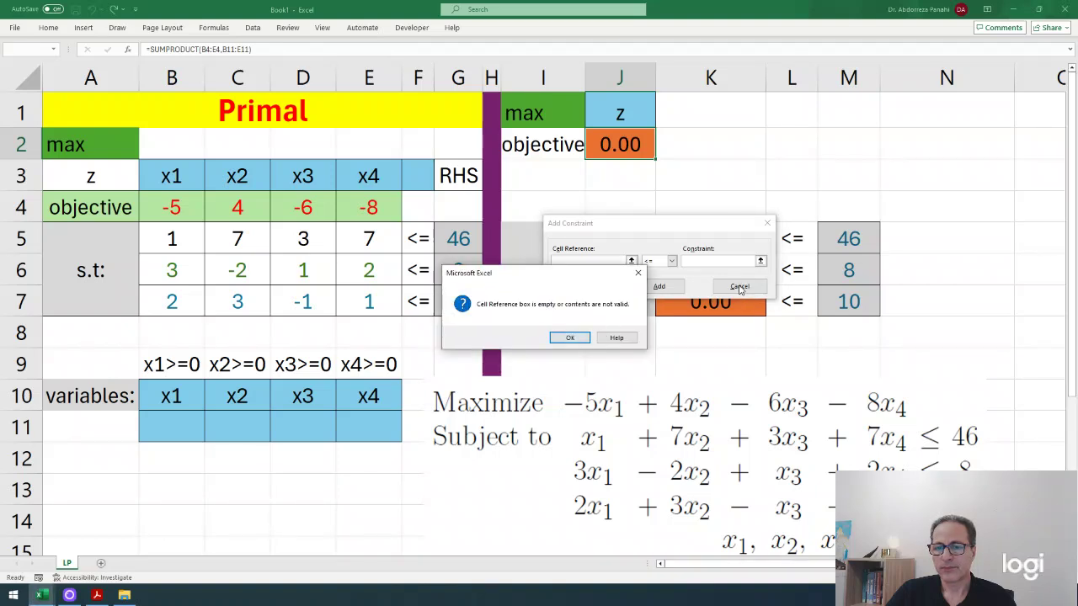
pyautogui.click(571, 337)
pyautogui.click(735, 287)
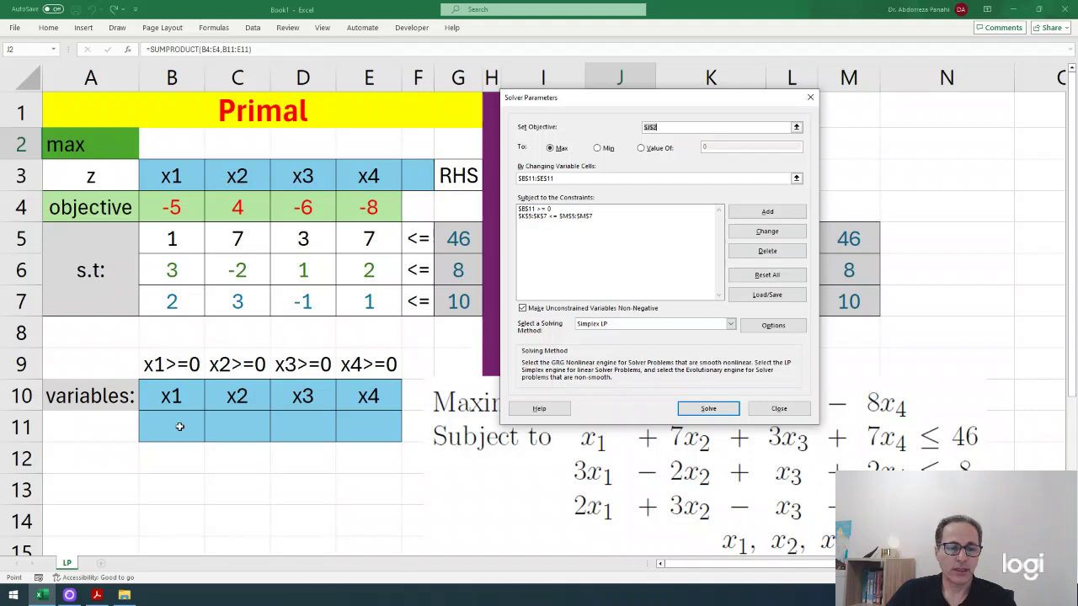
# Delete the B11 >= 0 constraint from the Solver's constraint list.
pyautogui.click(534, 211)
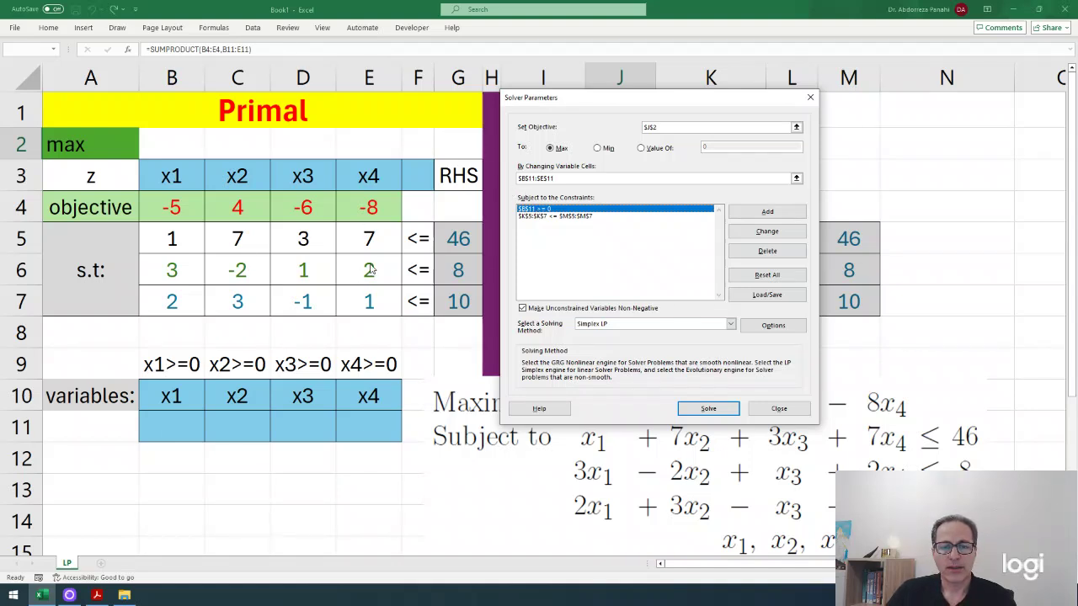
pyautogui.click(767, 251)
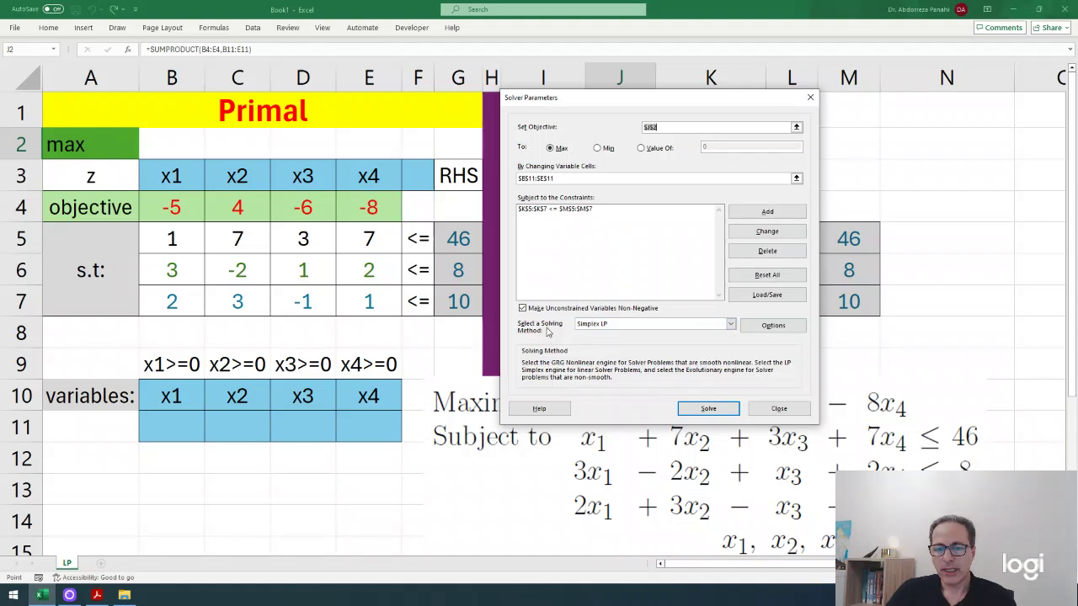
# Choose Simplex LP as the solving method, solve the model and examine the solution in the worksheet.
pyautogui.click(660, 328)
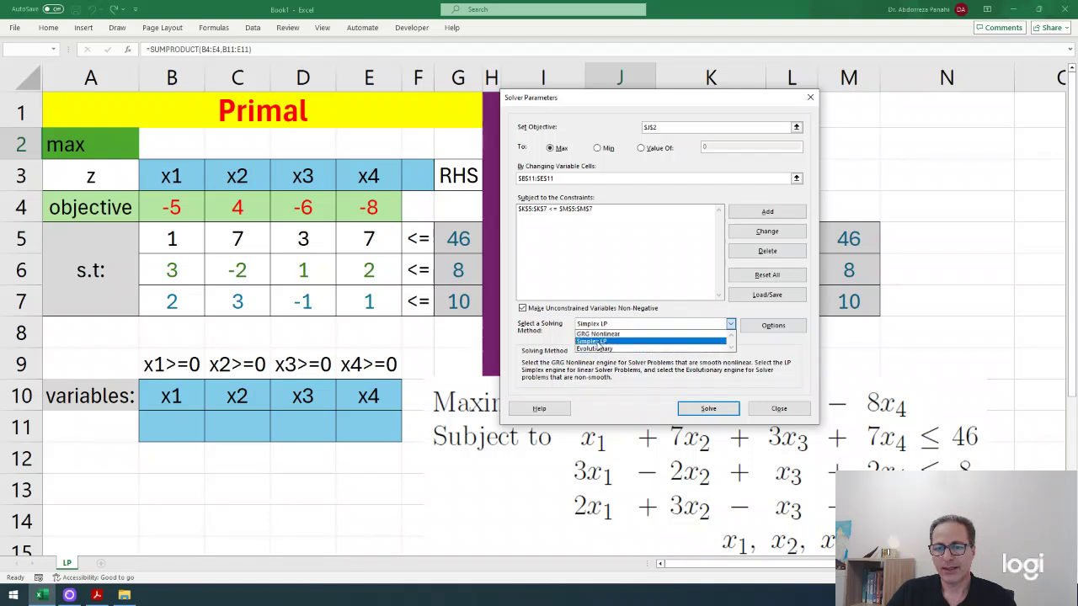
pyautogui.click(600, 342)
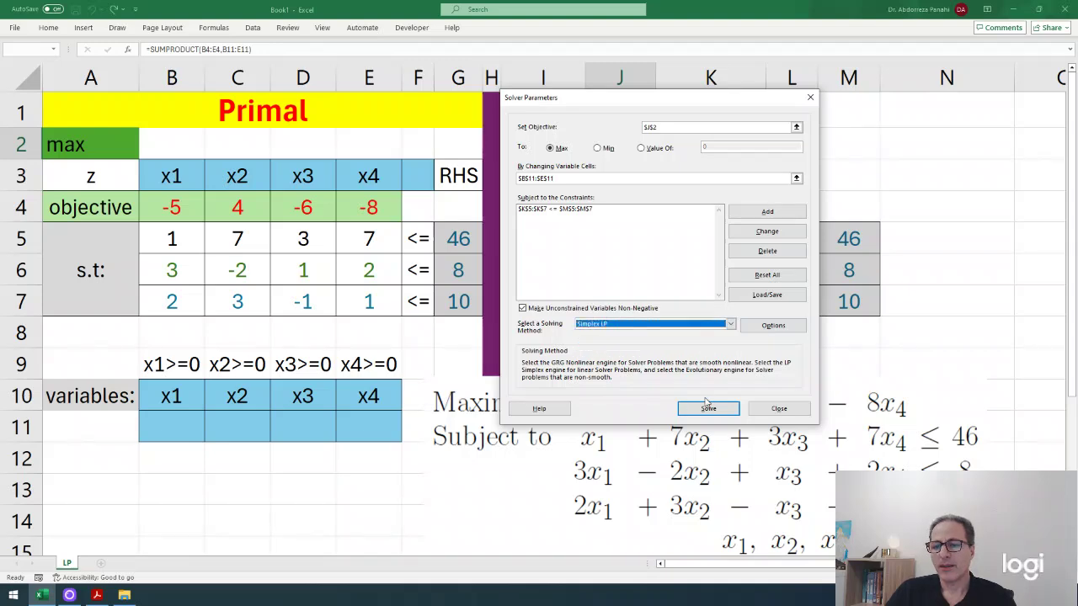
pyautogui.moveTo(620, 101); pyautogui.dragTo(672, 336)
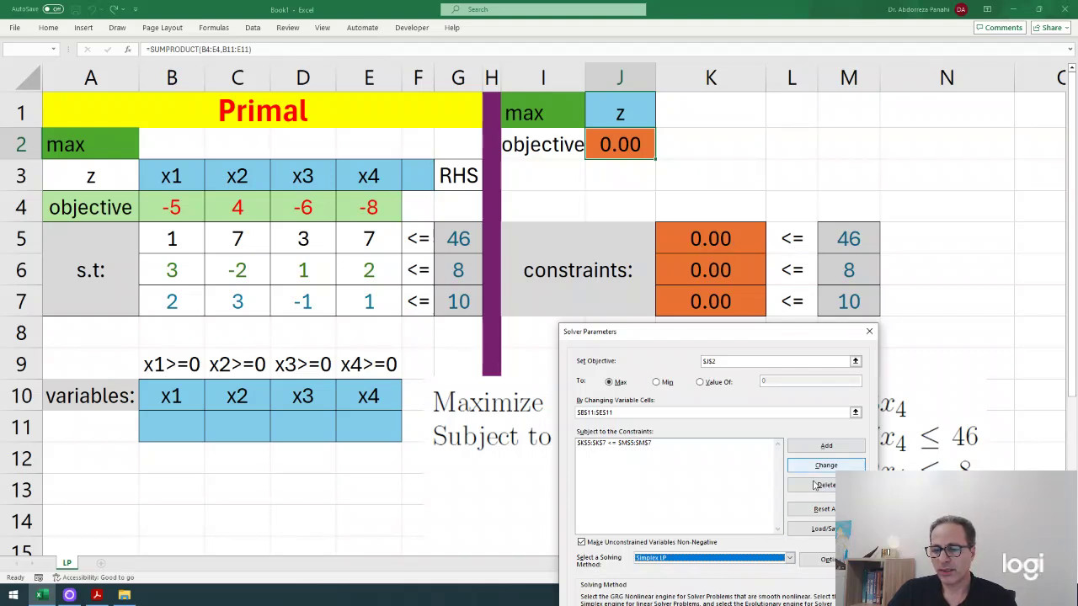
pyautogui.moveTo(662, 331); pyautogui.dragTo(256, 165)
pyautogui.click(361, 476)
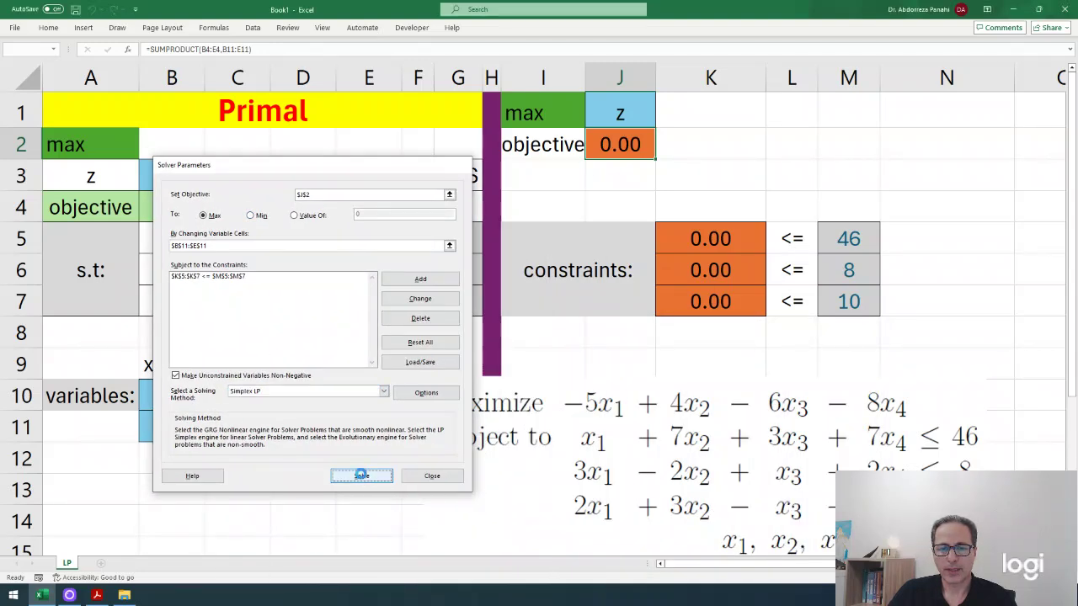
pyautogui.moveTo(537, 200); pyautogui.dragTo(721, 356)
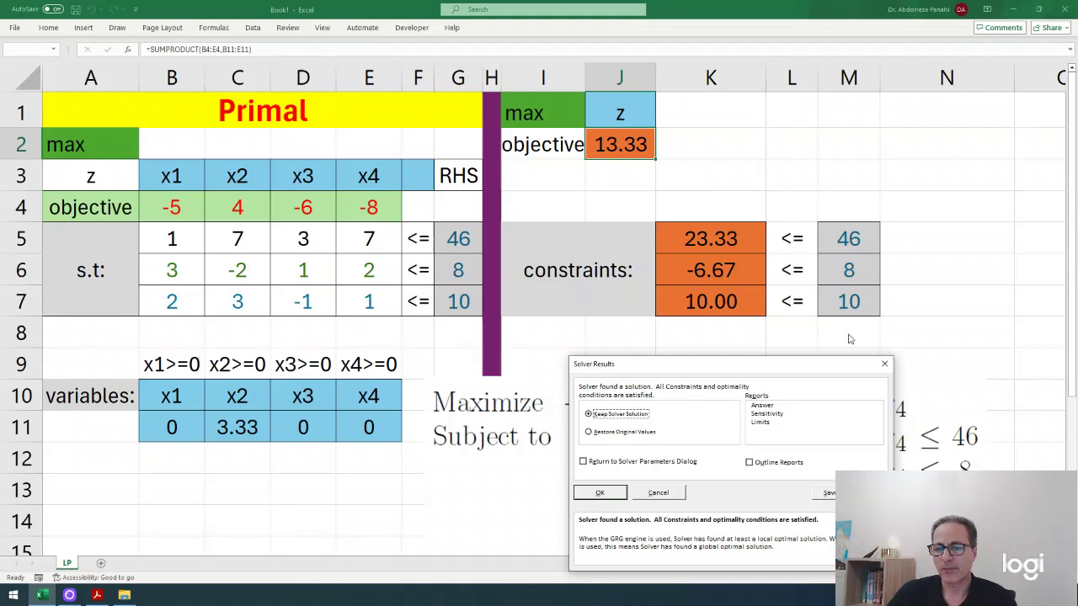
# Try out selecting the Answer, Sensitivity and Limits reports for the solution and clear the selection.
pyautogui.moveTo(768, 367); pyautogui.dragTo(504, 245)
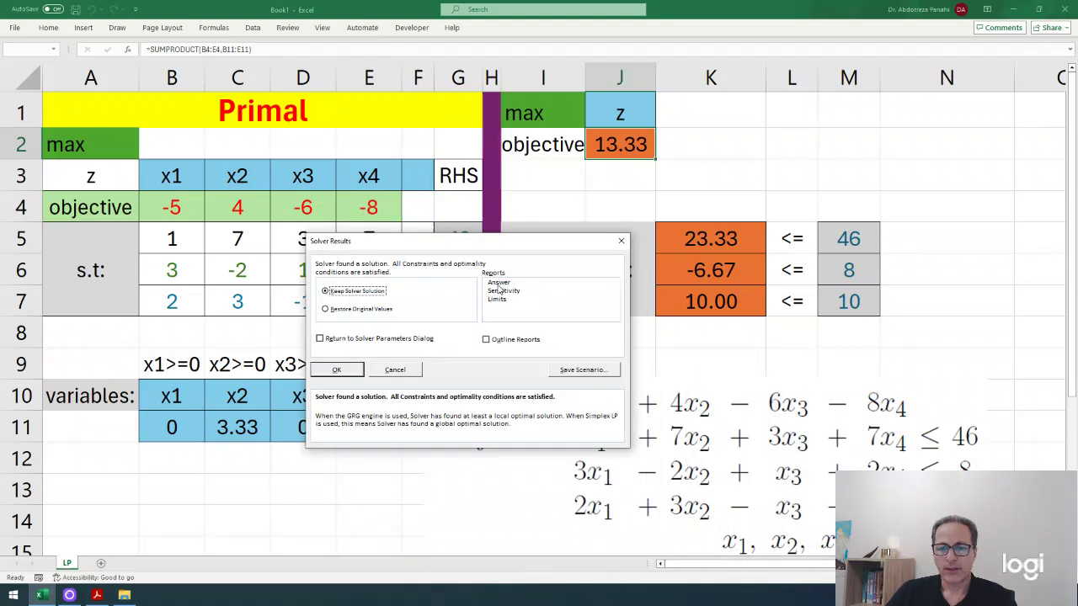
pyautogui.click(498, 286)
pyautogui.keyDown('ctrl'); pyautogui.click(501, 292); pyautogui.keyUp('ctrl')
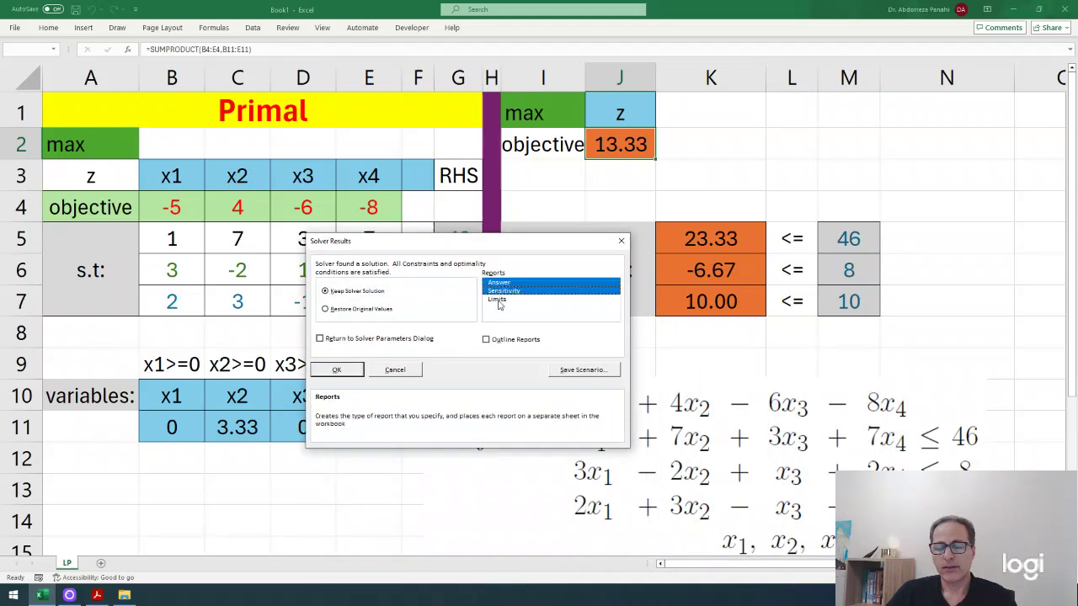
pyautogui.keyDown('ctrl'); pyautogui.click(497, 299); pyautogui.keyUp('ctrl')
pyautogui.click(501, 292)
pyautogui.click(501, 299)
pyautogui.keyDown('ctrl'); pyautogui.click(500, 302); pyautogui.keyUp('ctrl')
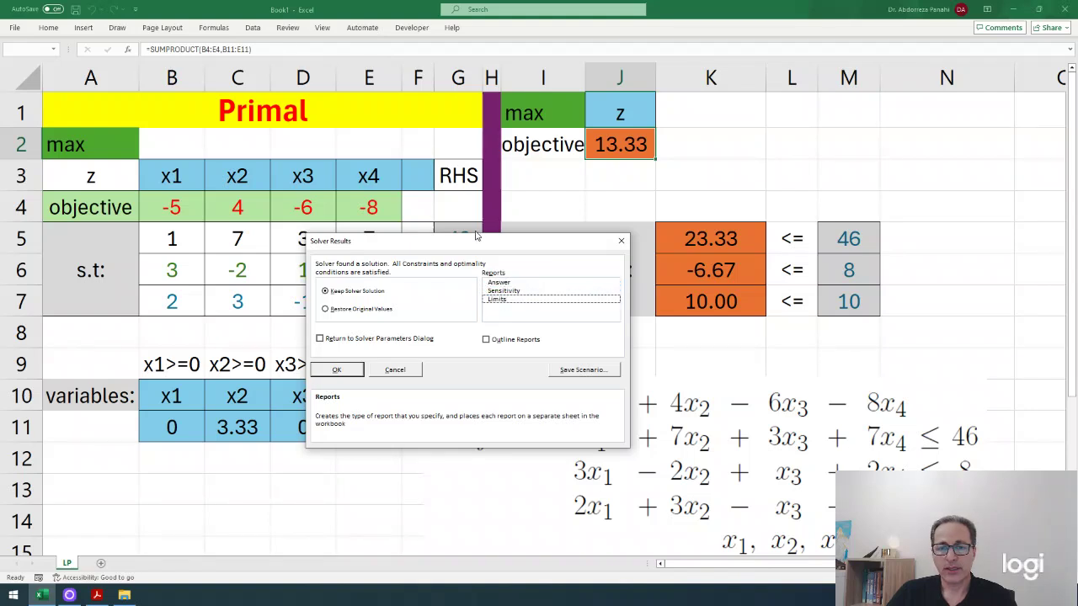
# Keep the Solver solution in the worksheet without creating any reports.
pyautogui.moveTo(477, 247); pyautogui.dragTo(479, 270)
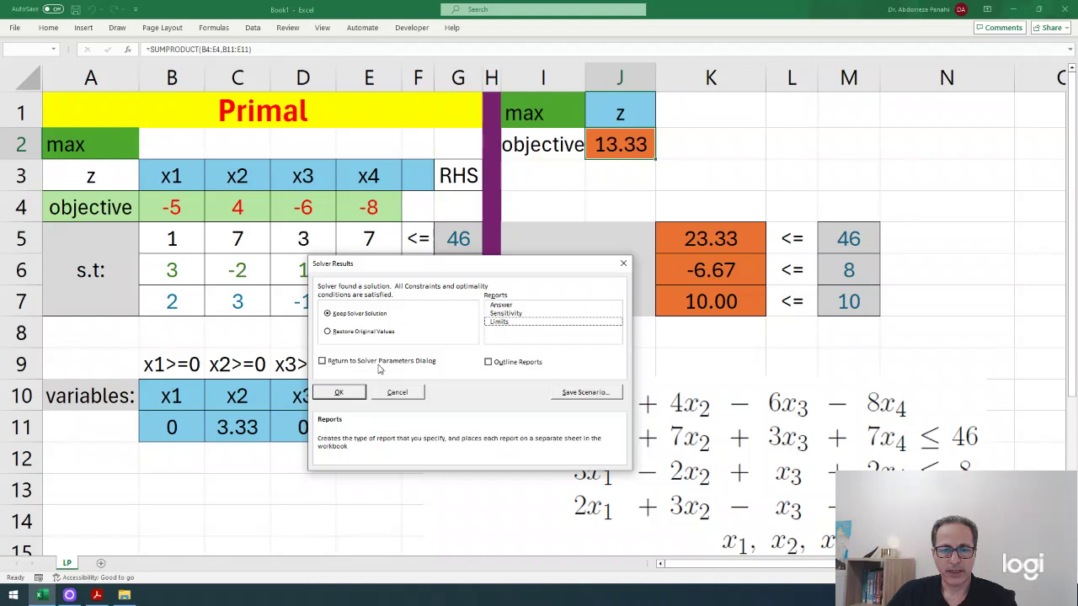
pyautogui.click(339, 393)
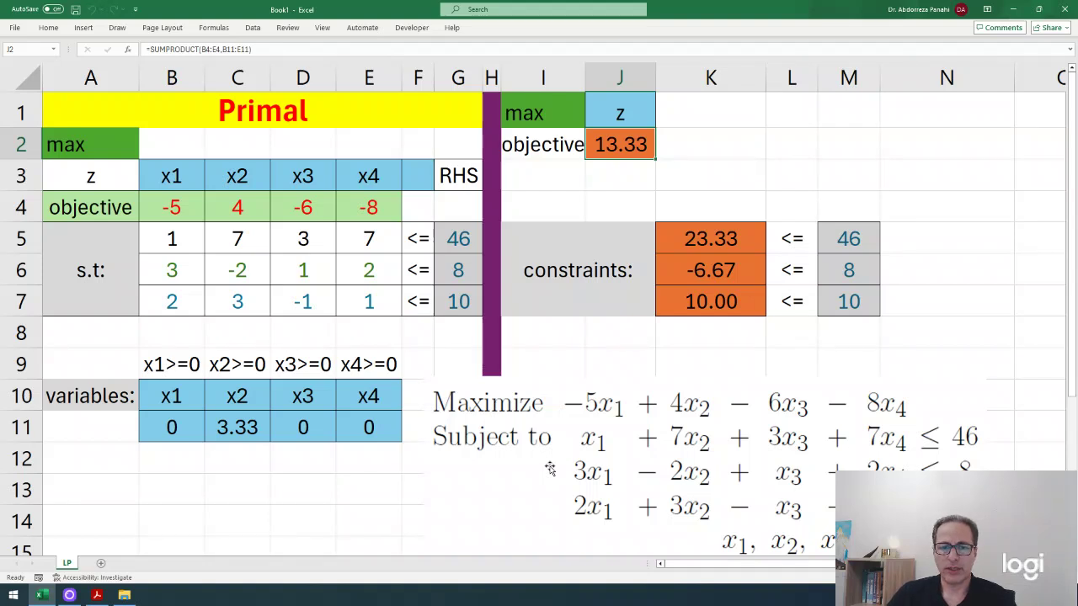
pyautogui.click(71, 596)
pyautogui.rightClick(71, 596)
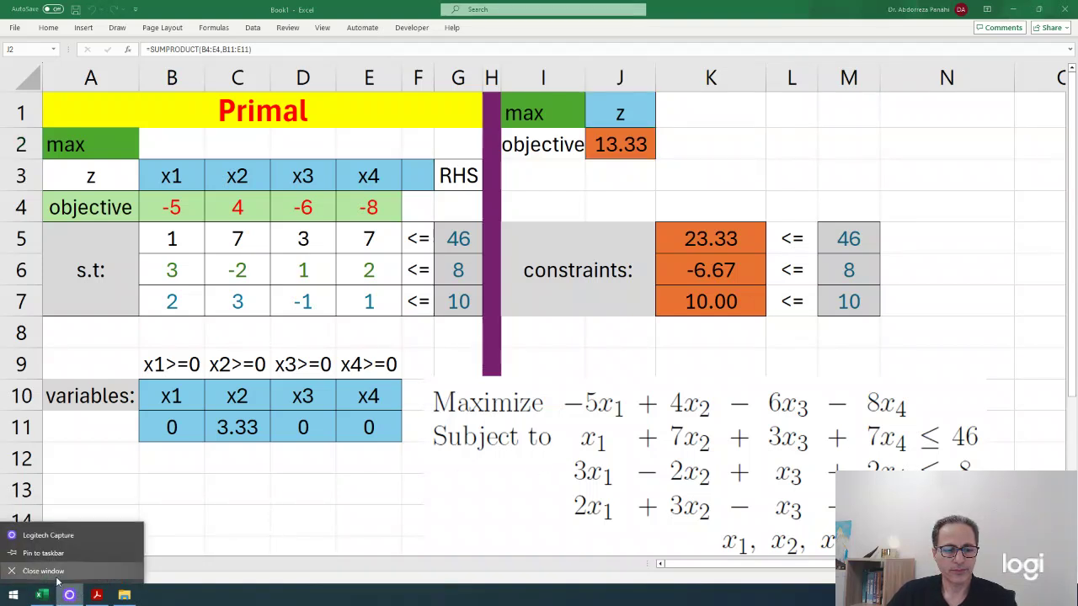